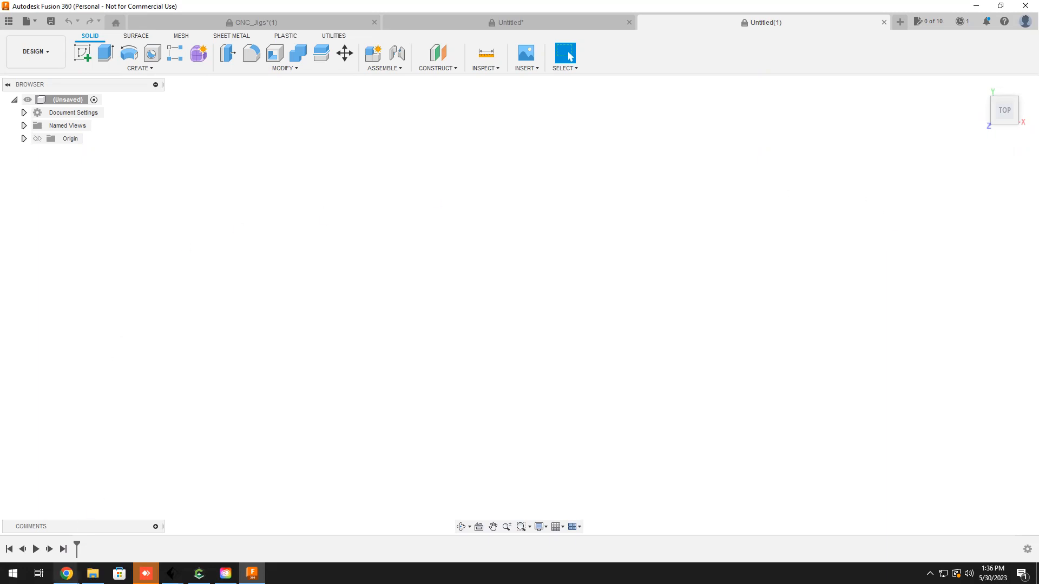
- Switch to Chrome and examine the 123 block image results for the block's shape and hole layout, then return to Fusion 360
{"action": "mouse_move", "coordinate": [67, 574]}
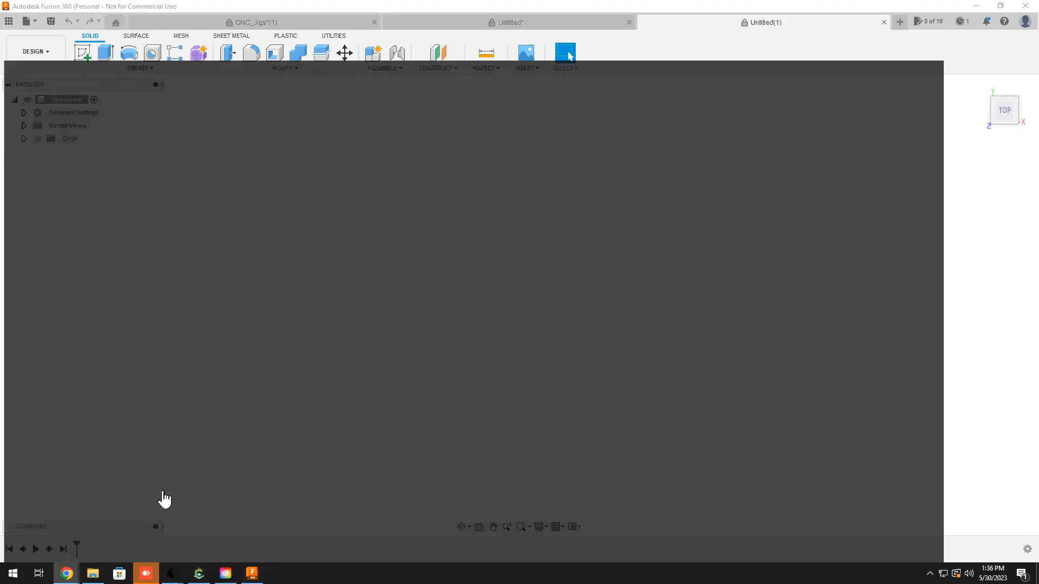
{"action": "left_click", "coordinate": [163, 498]}
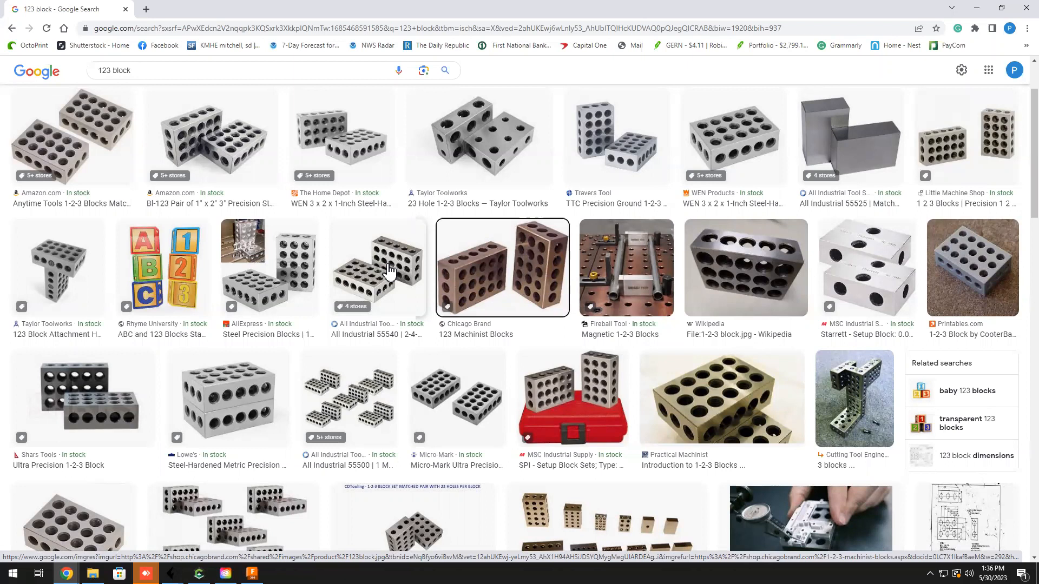
{"action": "scroll", "coordinate": [395, 276], "scroll_direction": "down", "scroll_amount": 2}
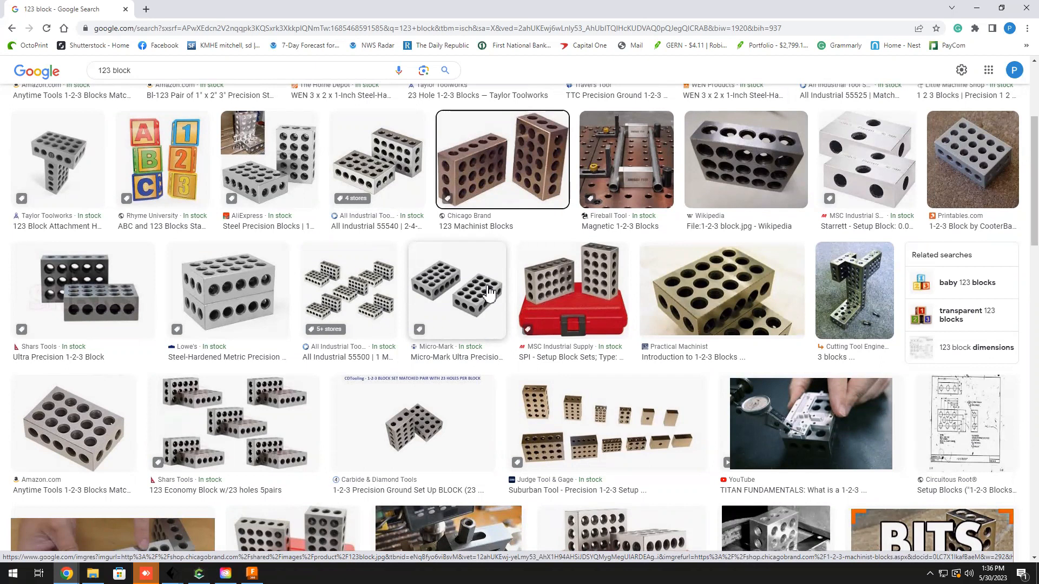
{"action": "left_click", "coordinate": [976, 9]}
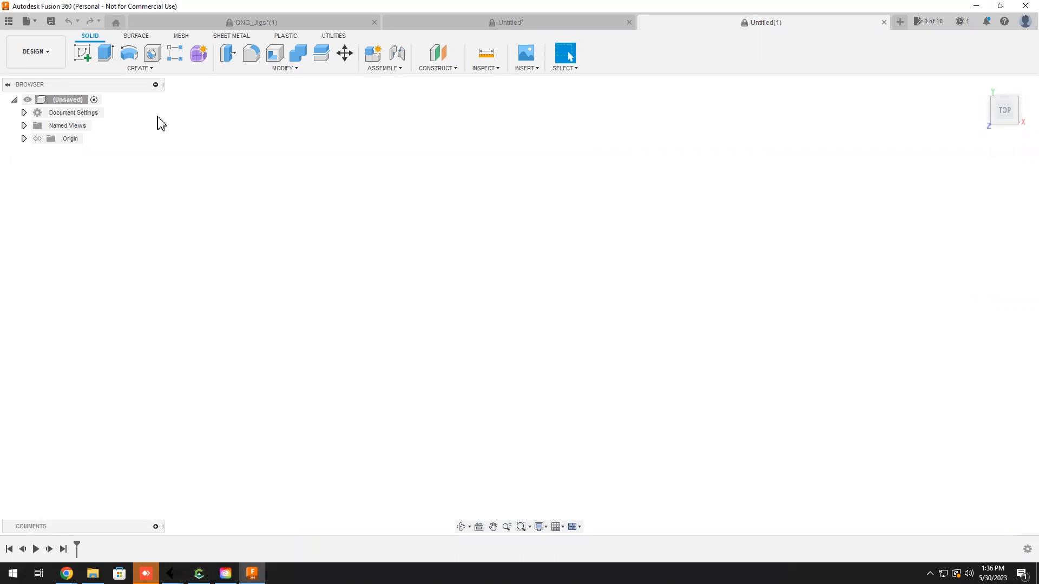
- Start a sketch on the top plane and draw a two-point rectangle 3 in wide and 2 in high from the origin
{"action": "left_click", "coordinate": [85, 61]}
{"action": "left_click", "coordinate": [550, 280]}
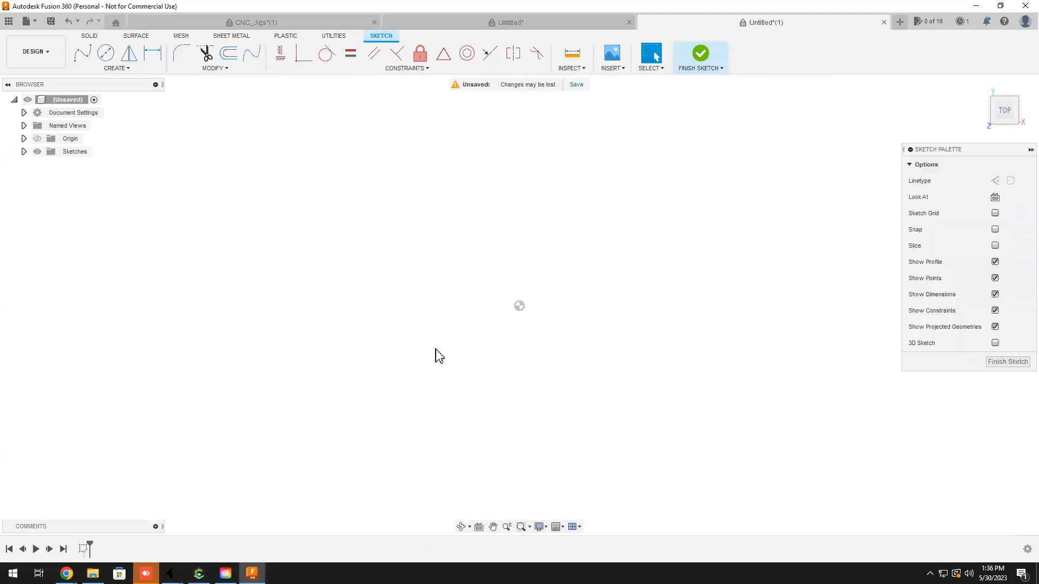
{"action": "left_click", "coordinate": [117, 68]}
{"action": "mouse_move", "coordinate": [111, 95]}
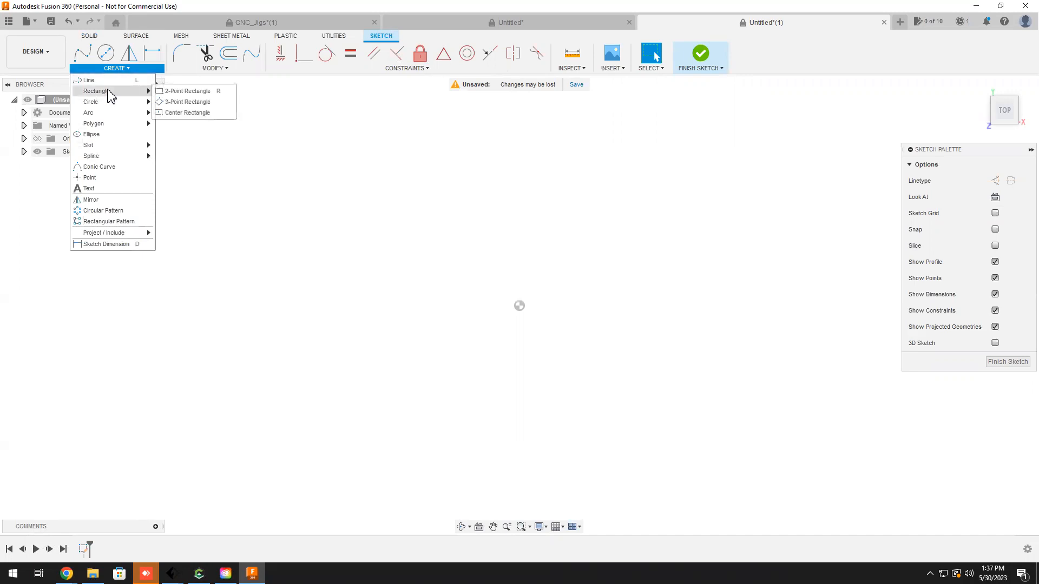
{"action": "left_click", "coordinate": [174, 92]}
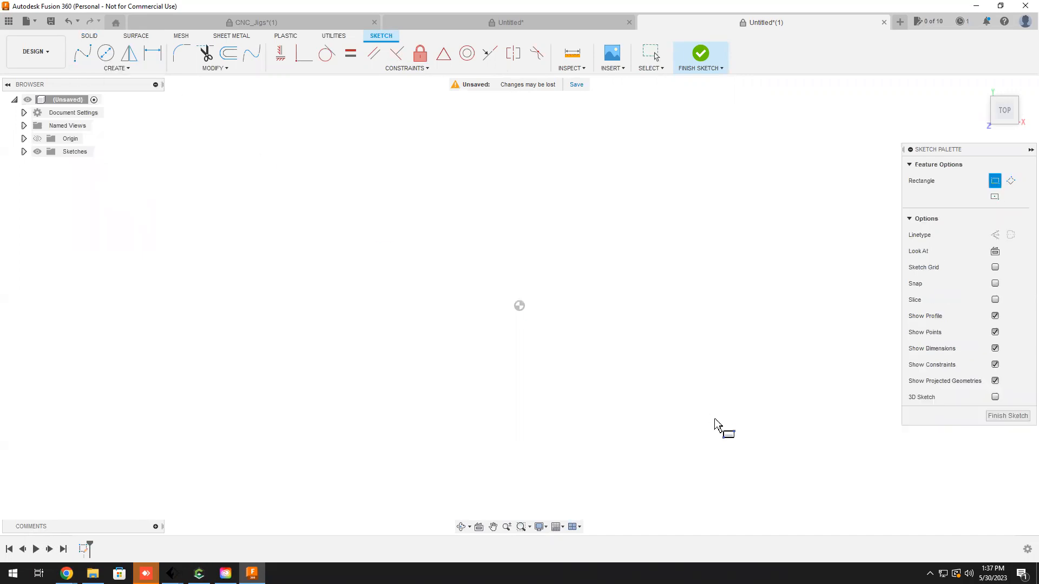
{"action": "left_click", "coordinate": [519, 306]}
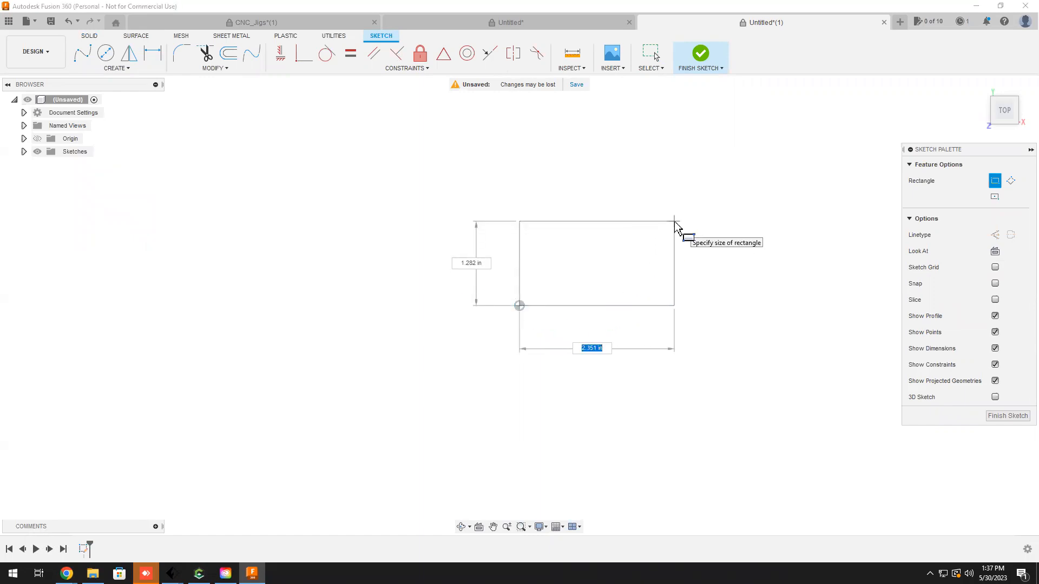
{"action": "type", "text": "3"}
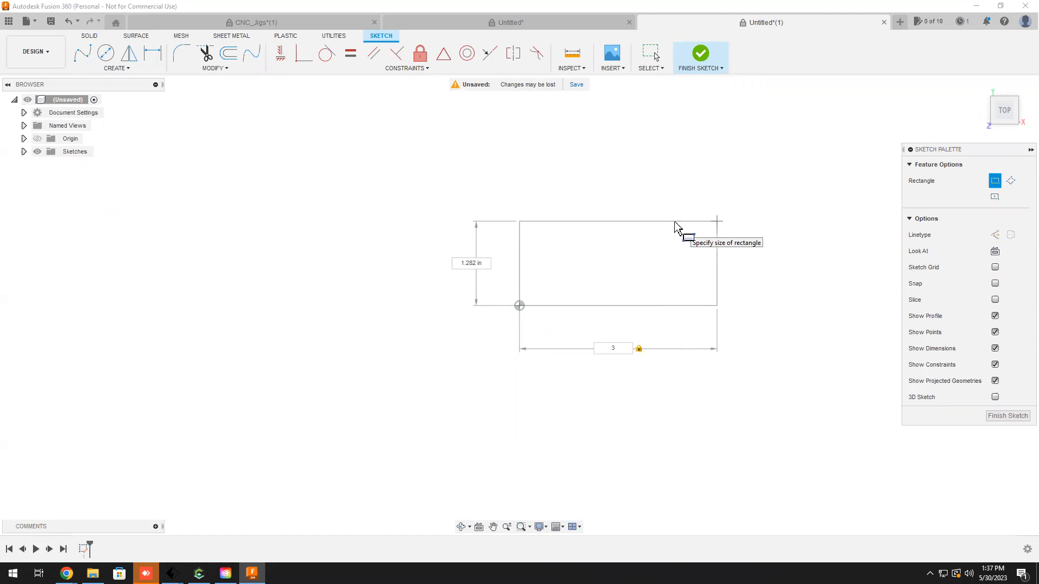
{"action": "key", "text": "Tab"}
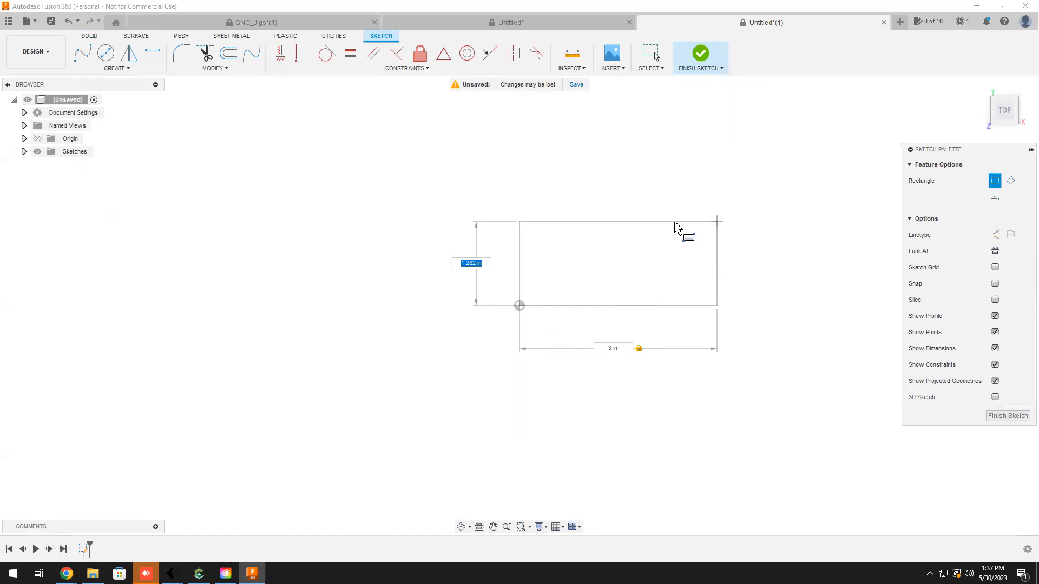
{"action": "type", "text": "2"}
{"action": "key", "text": "Return"}
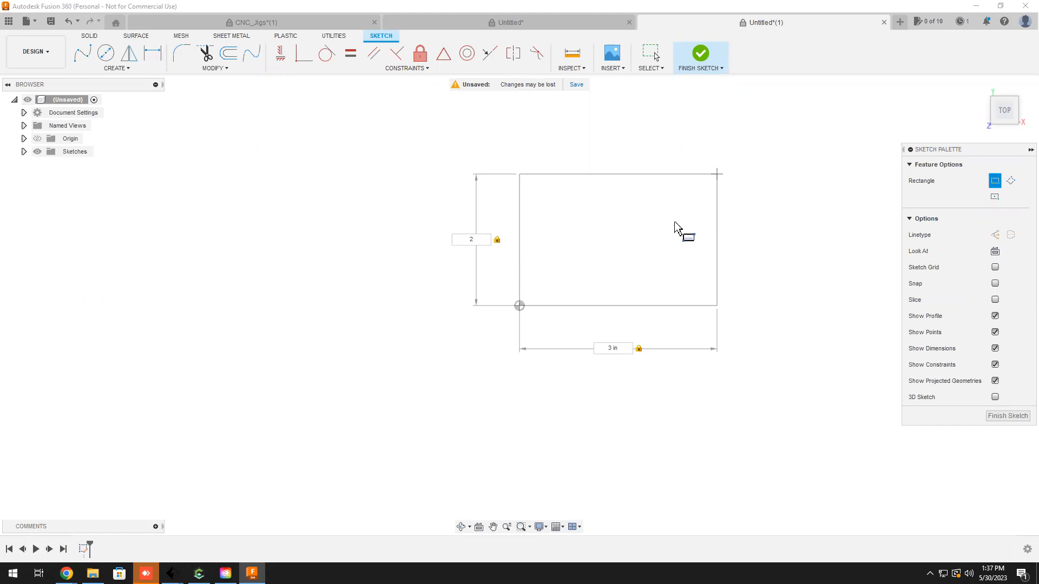
{"action": "key", "text": "Return"}
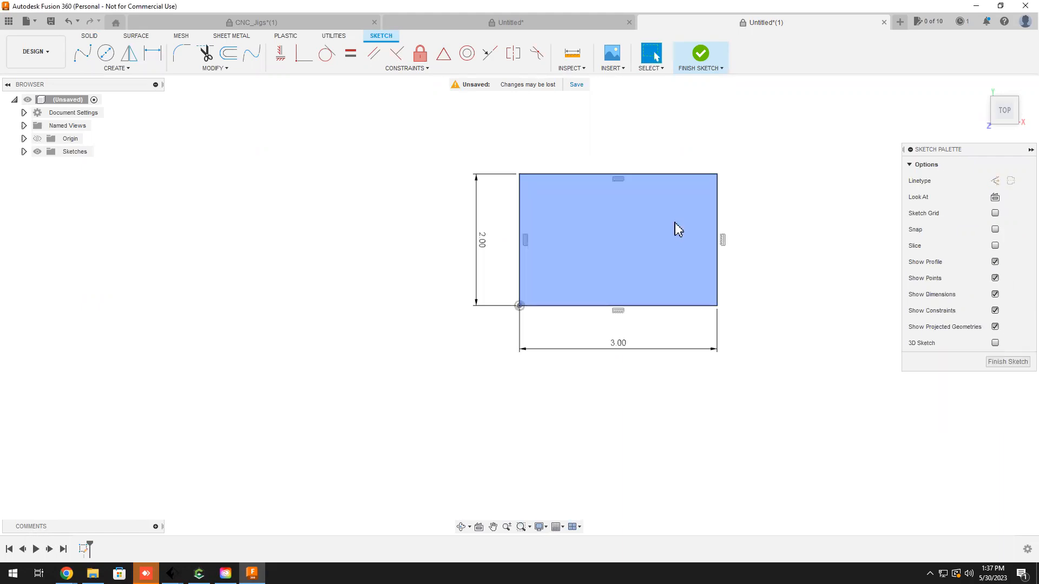
- Finish the sketch and extrude the rectangle profile 1 in as a new body
{"action": "mouse_move", "coordinate": [714, 219]}
{"action": "middle_mouse_down"}
{"action": "mouse_move", "coordinate": [622, 239]}
{"action": "mouse_move", "coordinate": [644, 237]}
{"action": "middle_mouse_up"}
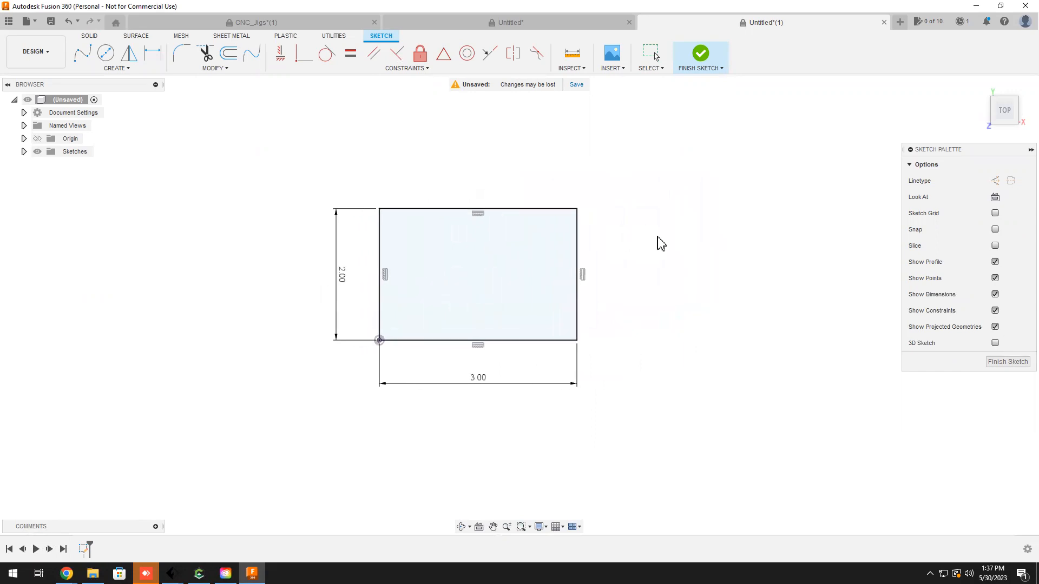
{"action": "middle_click_drag", "start_coordinate": [641, 261], "coordinate": [641, 230], "text": "shift"}
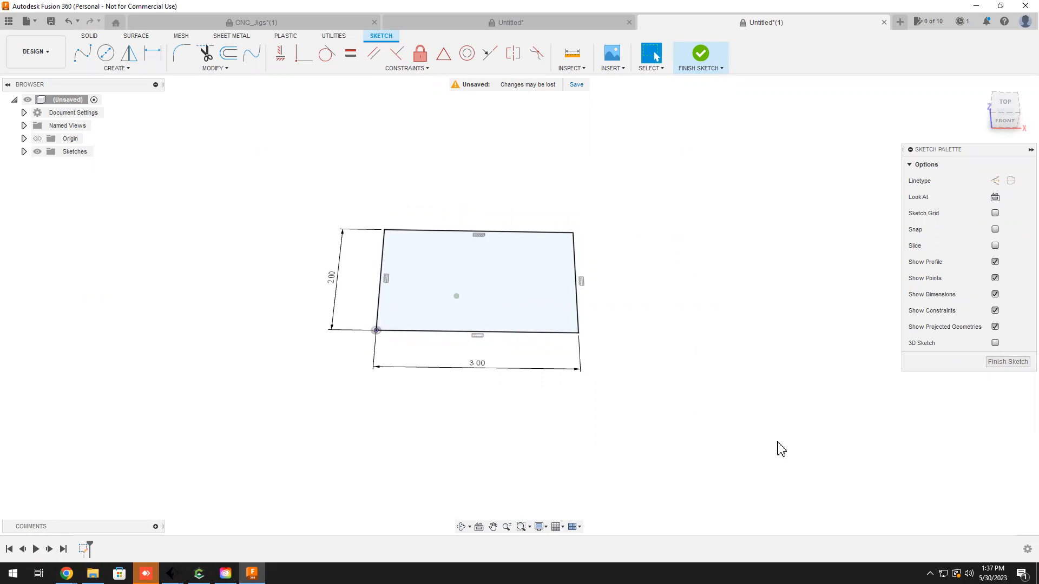
{"action": "left_click", "coordinate": [1005, 362]}
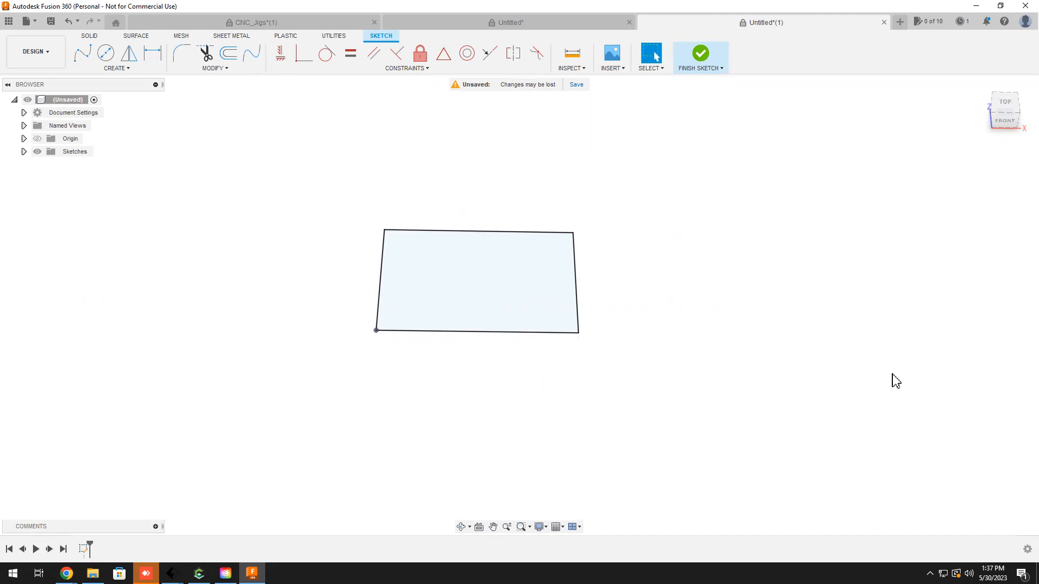
{"action": "left_click", "coordinate": [484, 298]}
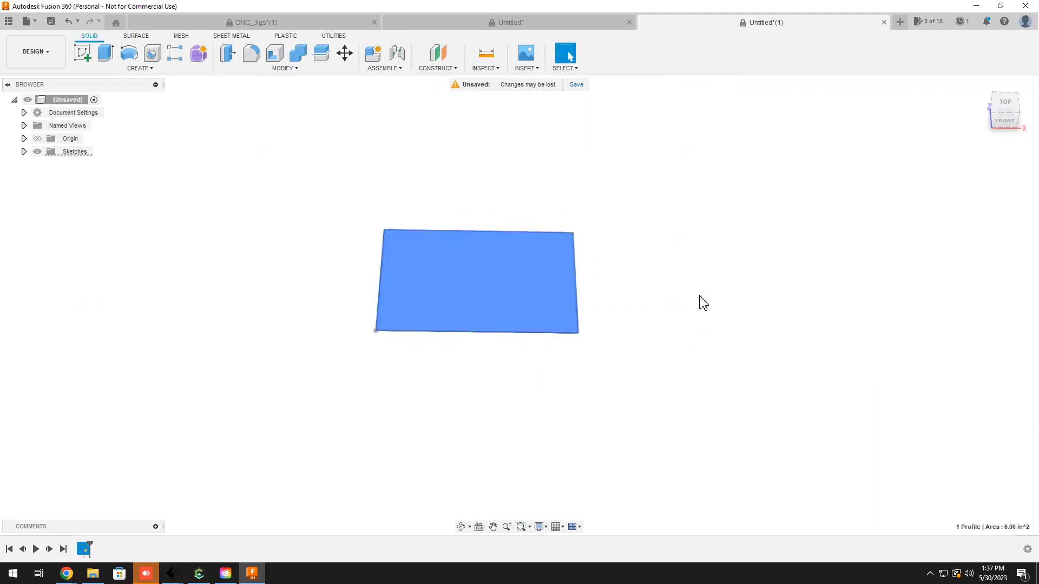
{"action": "key", "text": "e"}
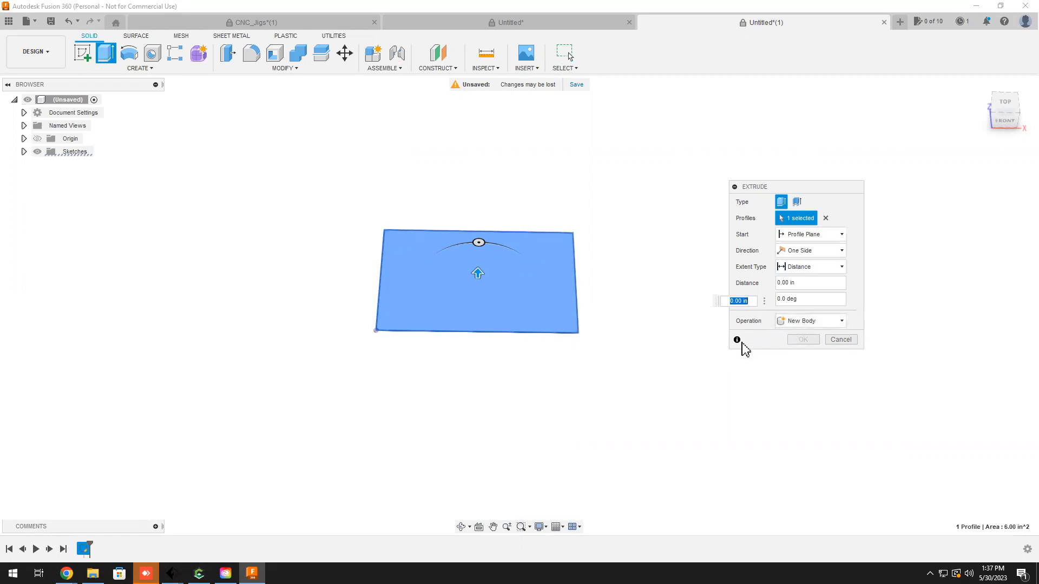
{"action": "type", "text": "1"}
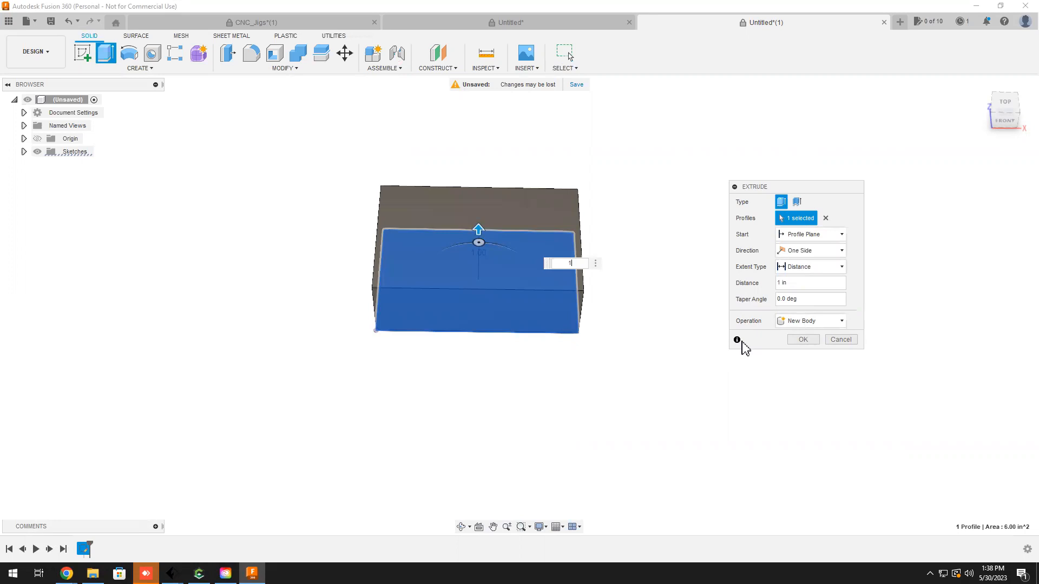
{"action": "key", "text": "Return"}
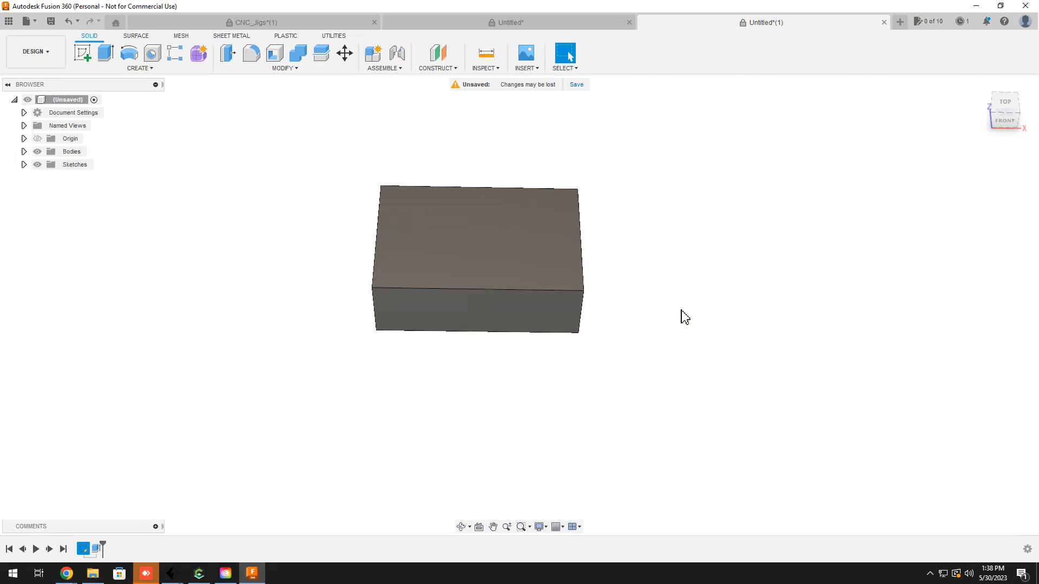
- Start a sketch on the block's top face and draw a 3 in horizontal construction line across it, about 0.61 in from the back edge
{"action": "middle_click_drag", "start_coordinate": [679, 284], "coordinate": [690, 305]}
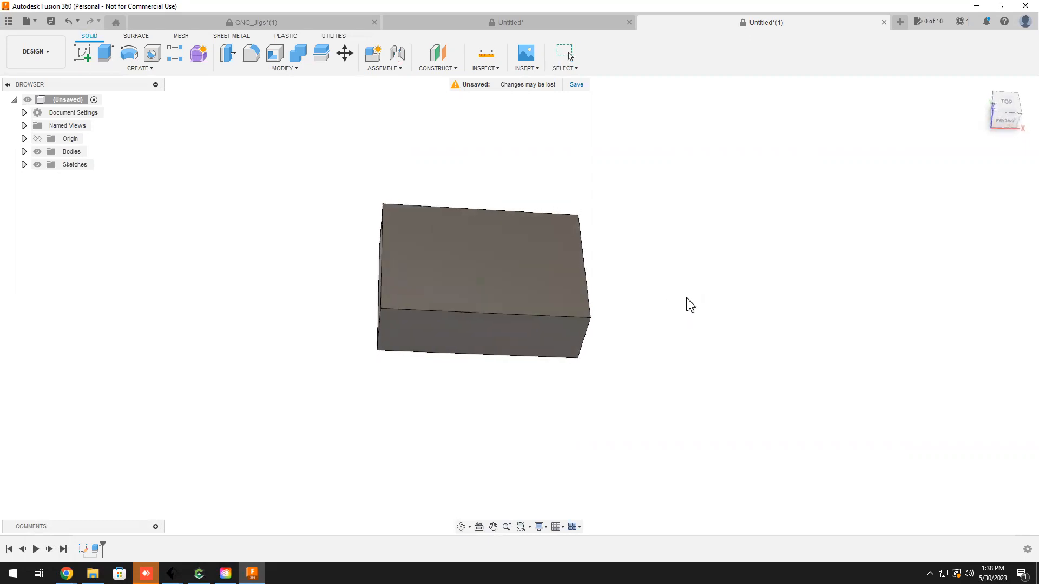
{"action": "left_click", "coordinate": [82, 54]}
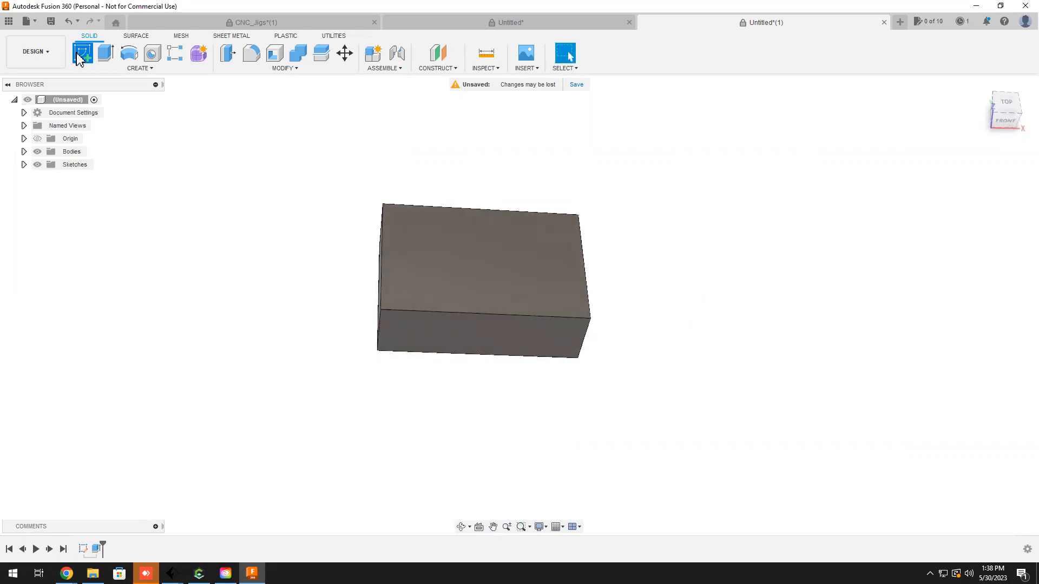
{"action": "left_click", "coordinate": [488, 253]}
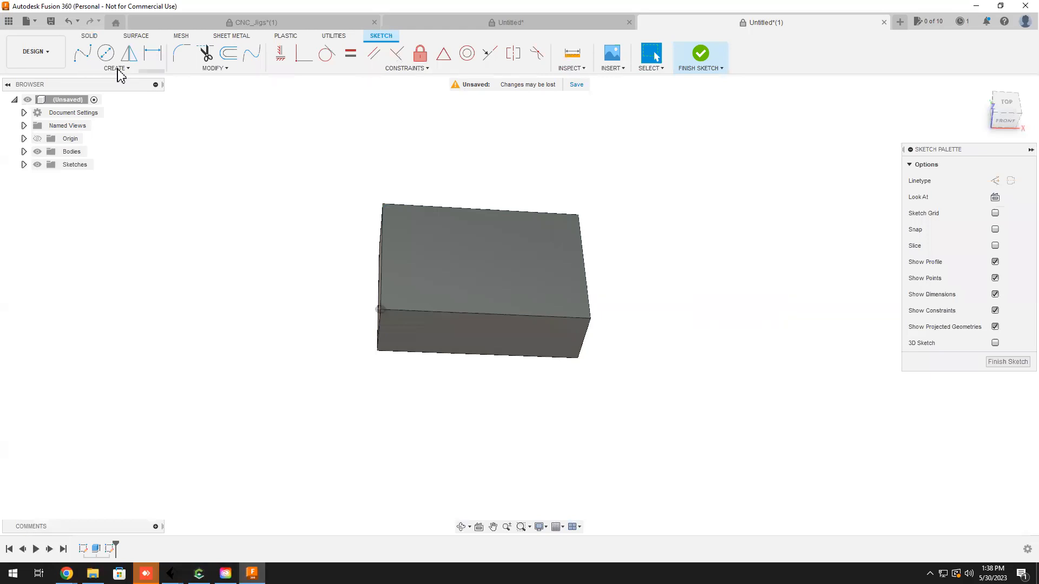
{"action": "left_click", "coordinate": [120, 70]}
{"action": "left_click", "coordinate": [107, 85]}
{"action": "left_click", "coordinate": [995, 181]}
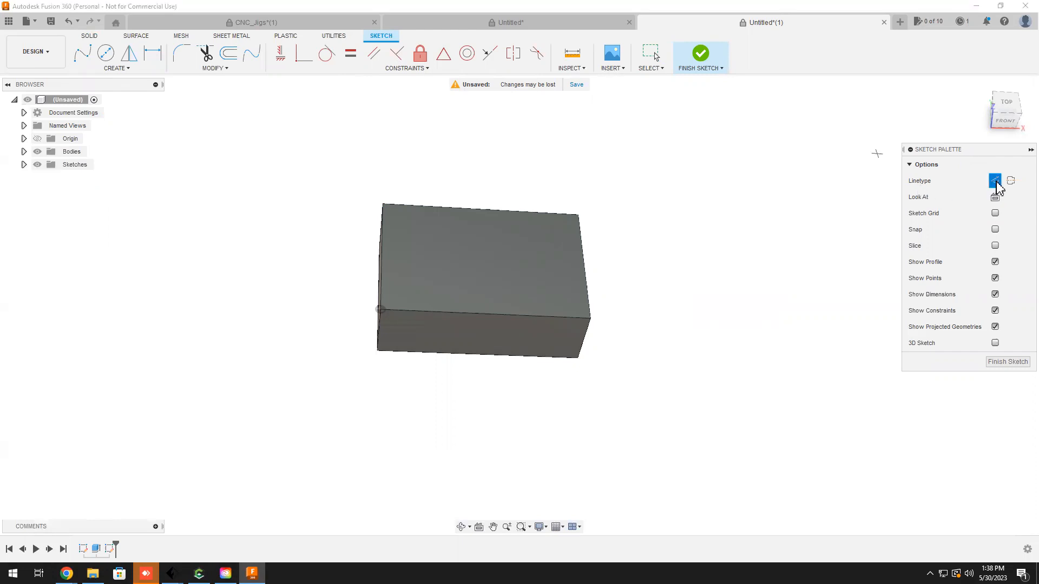
{"action": "left_click", "coordinate": [384, 236]}
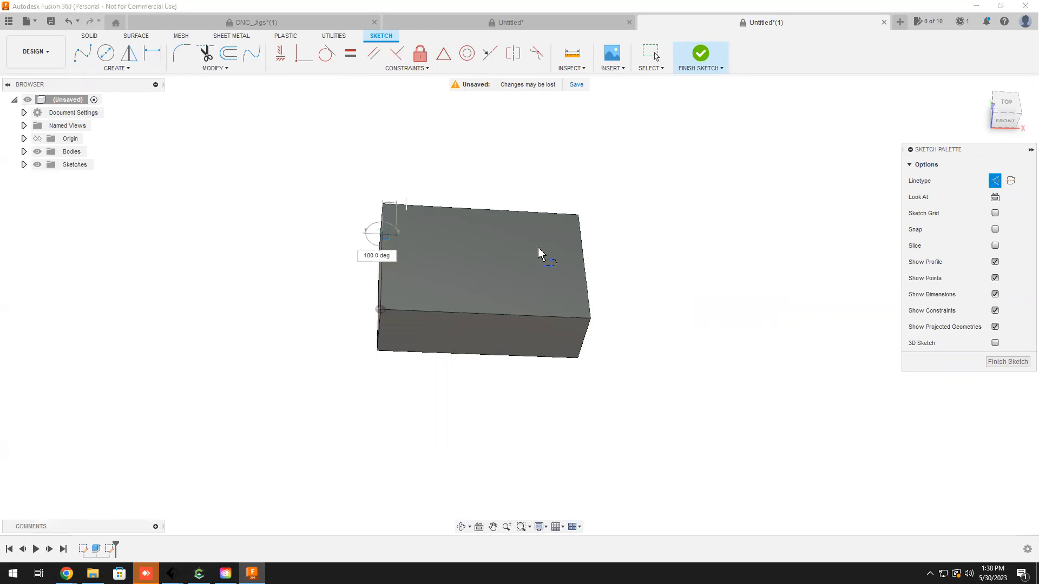
{"action": "double_click", "coordinate": [582, 246]}
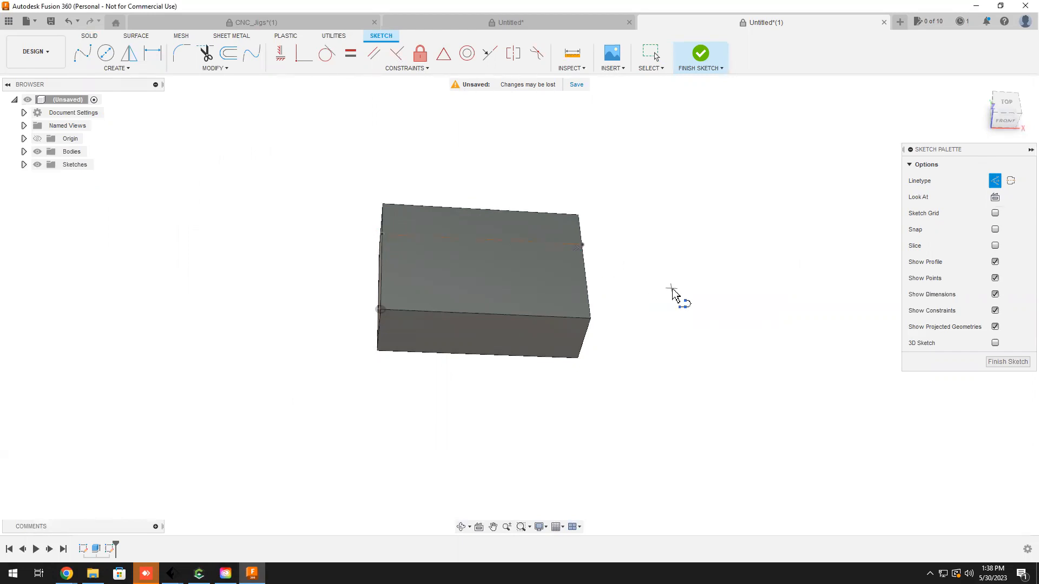
- Draw a 2 in construction line from the face's back edge to its front edge, about 0.52 in from the left edge
{"action": "left_click", "coordinate": [416, 206]}
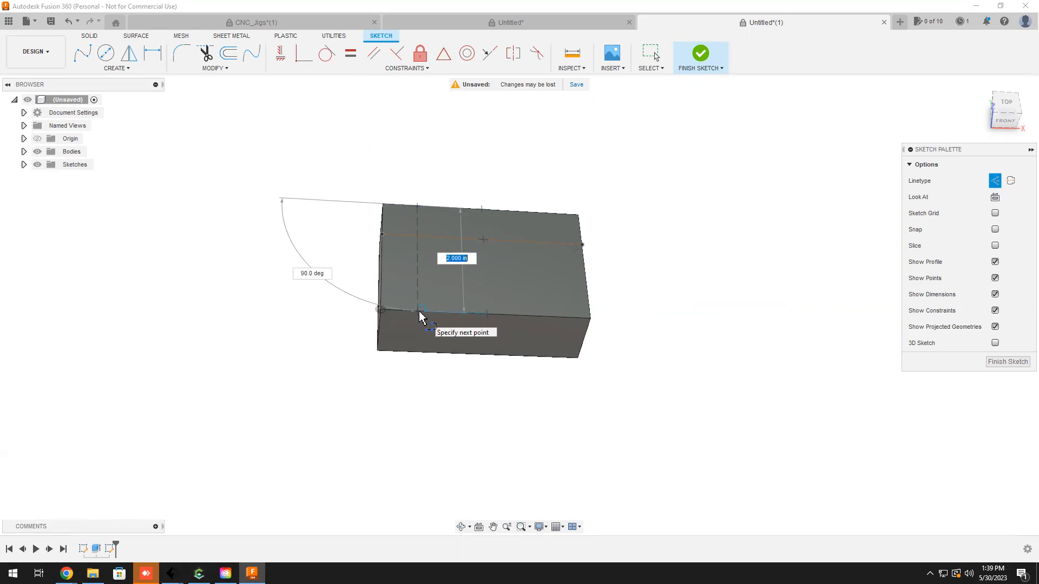
{"action": "key", "text": "Escape"}
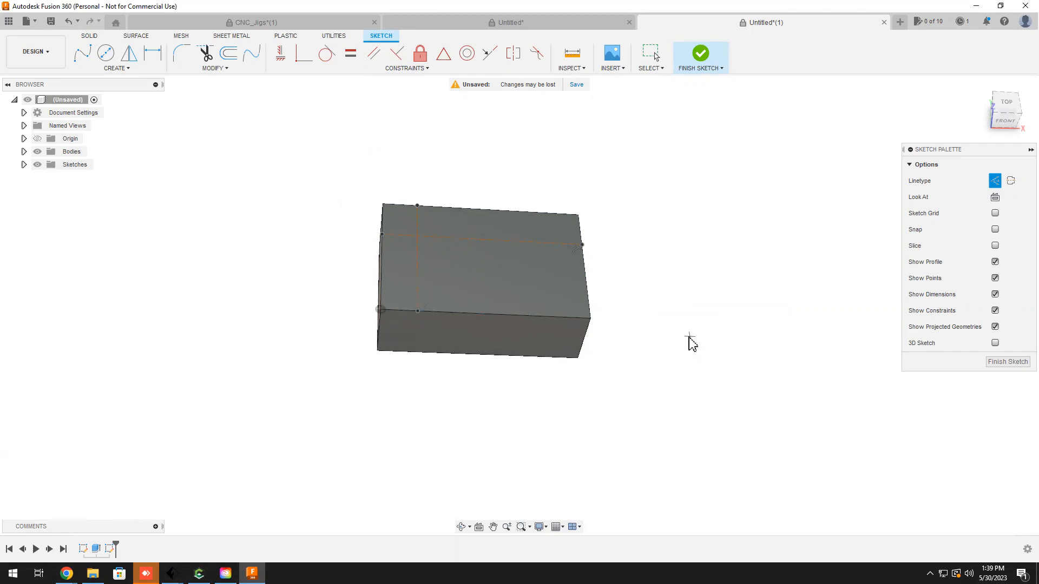
{"action": "key", "text": "Escape"}
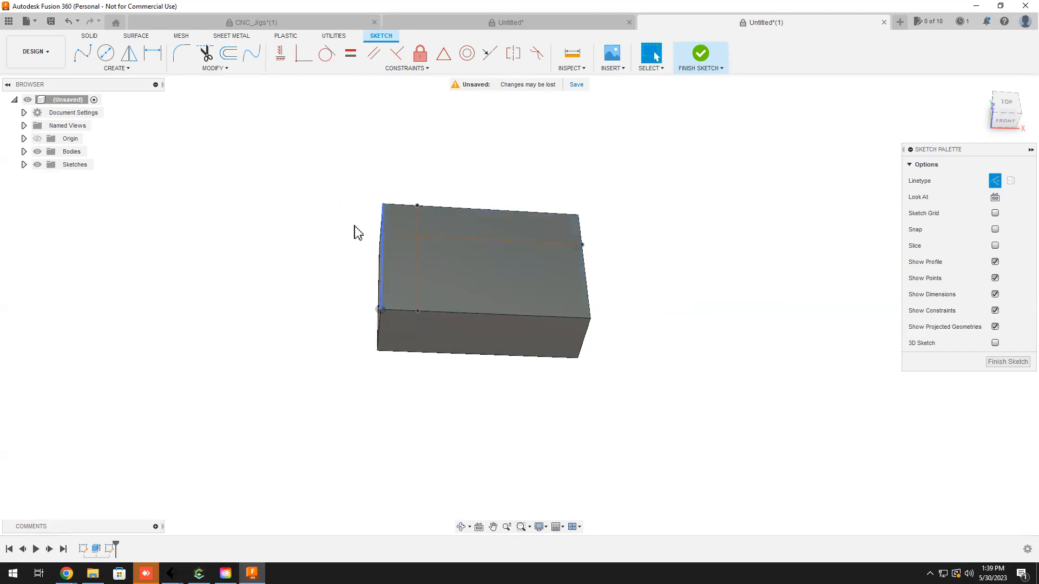
- Dimension the horizontal construction line 0.5 in from the top face's back edge
{"action": "middle_click_drag", "start_coordinate": [307, 225], "coordinate": [305, 237], "text": "shift"}
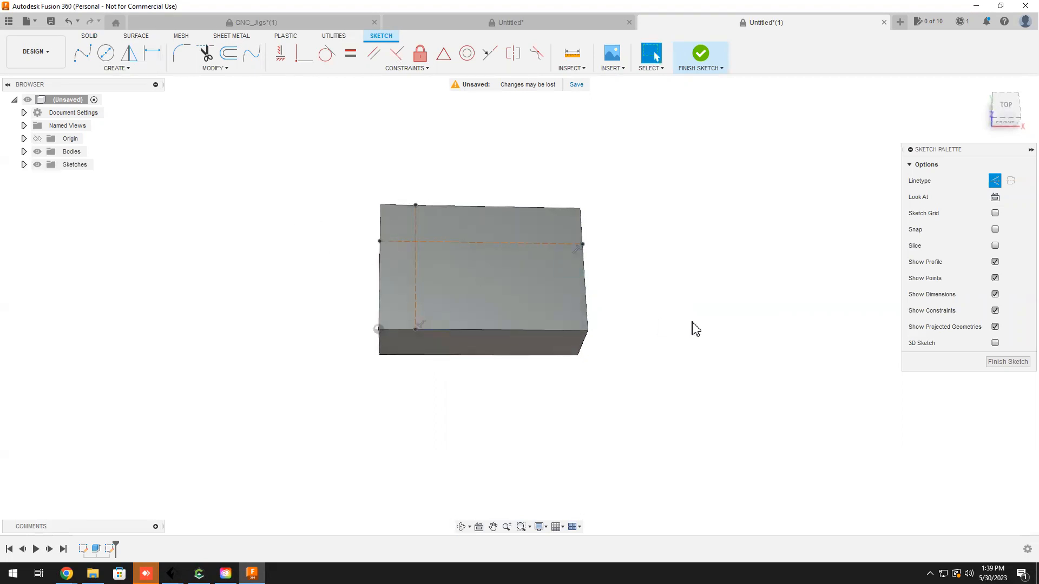
{"action": "key", "text": "d"}
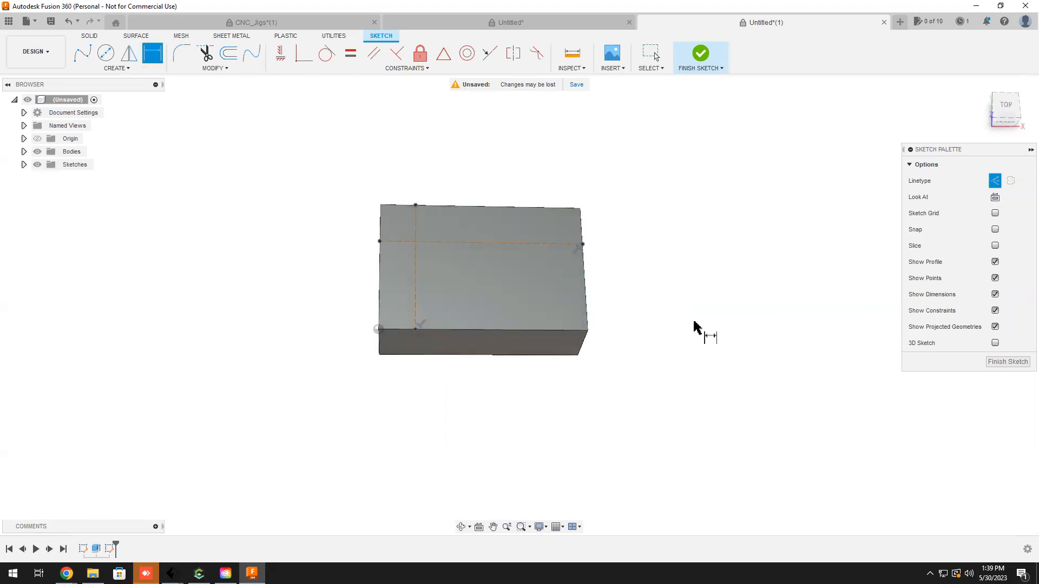
{"action": "left_click", "coordinate": [452, 243]}
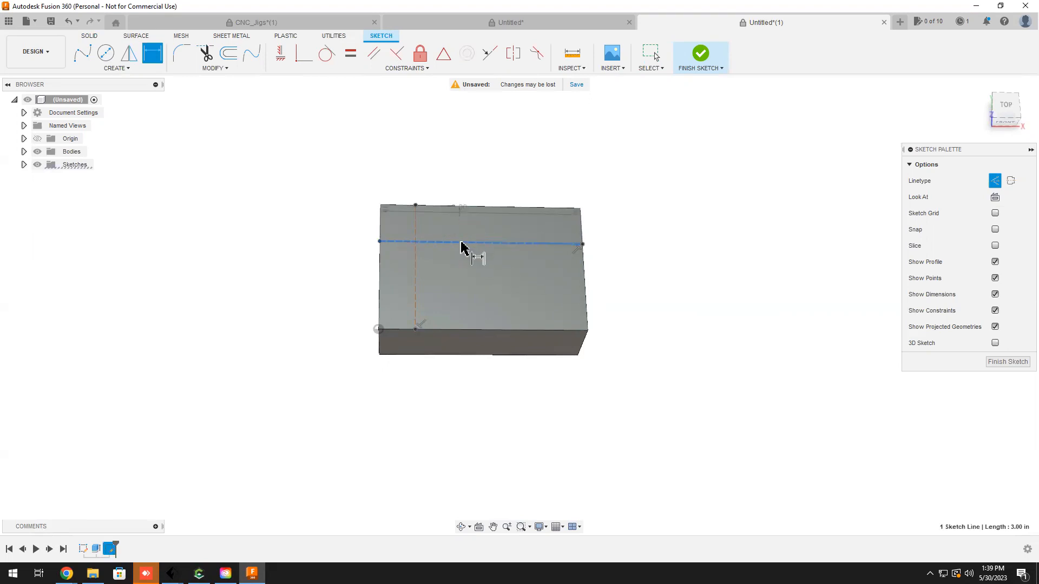
{"action": "left_click", "coordinate": [462, 209]}
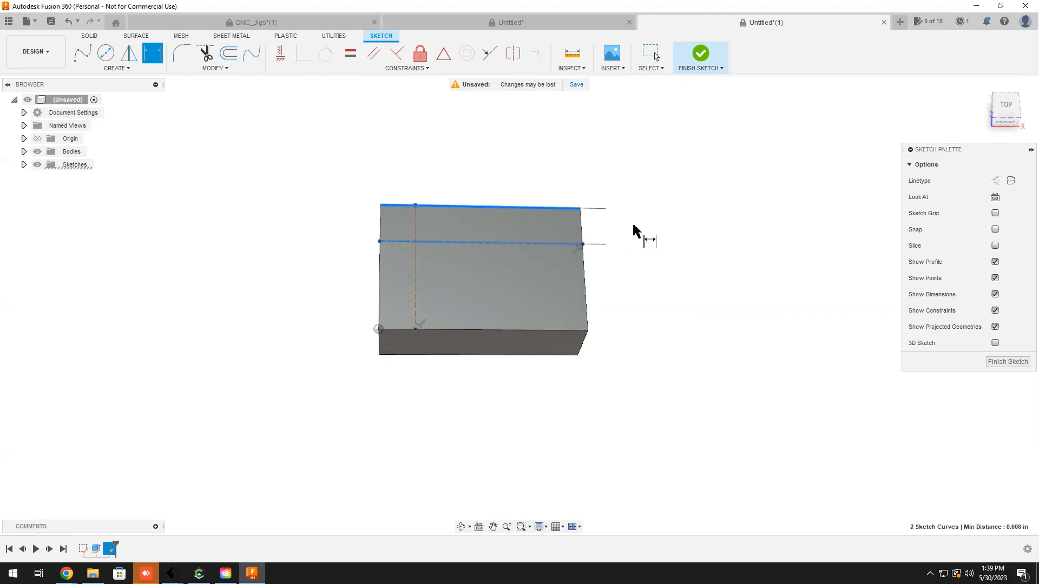
{"action": "left_click", "coordinate": [634, 230]}
{"action": "type", "text": ".5"}
{"action": "key", "text": "Return"}
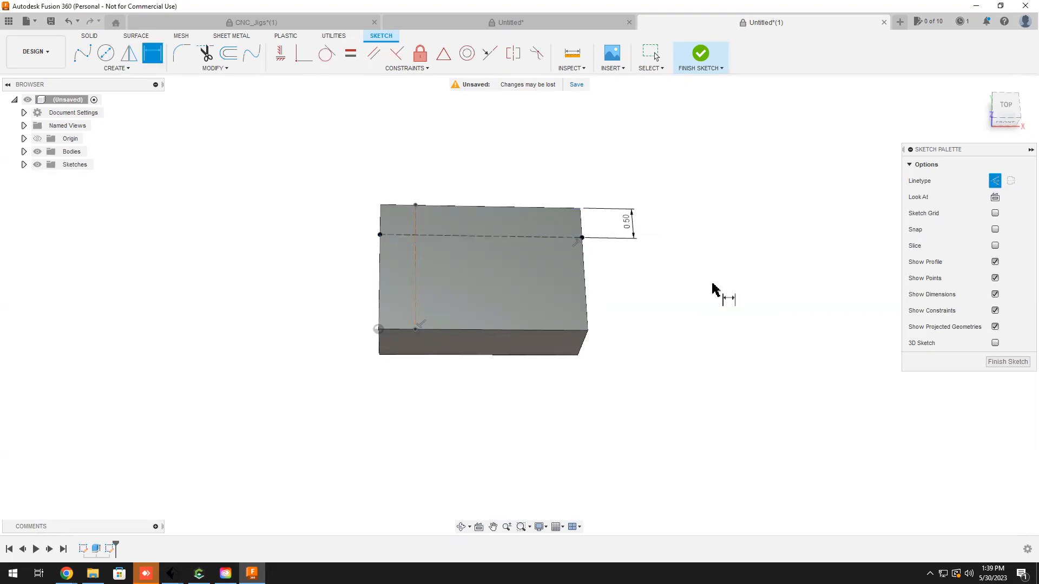
- Dimension the vertical construction line 0.5 in from the top face's left edge
{"action": "left_click", "coordinate": [412, 262]}
{"action": "left_click", "coordinate": [380, 261]}
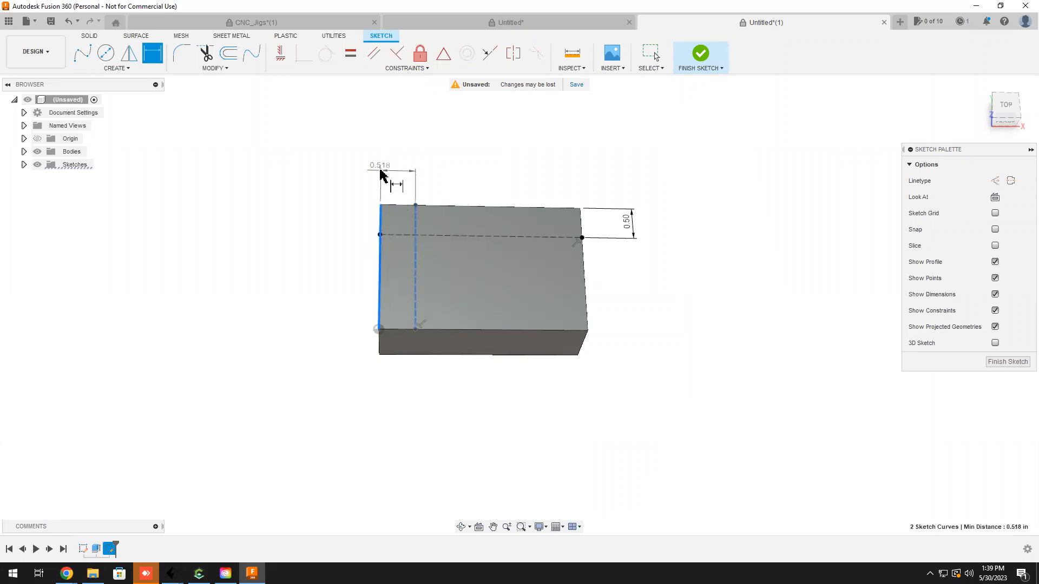
{"action": "left_click", "coordinate": [381, 170]}
{"action": "type", "text": "."}
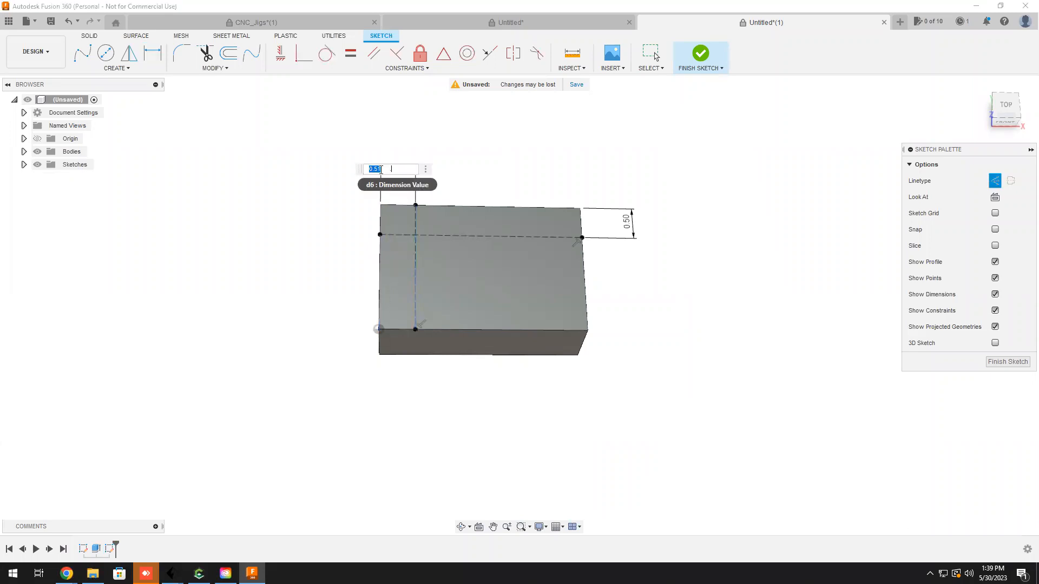
{"action": "type", "text": "5"}
{"action": "key", "text": "Return"}
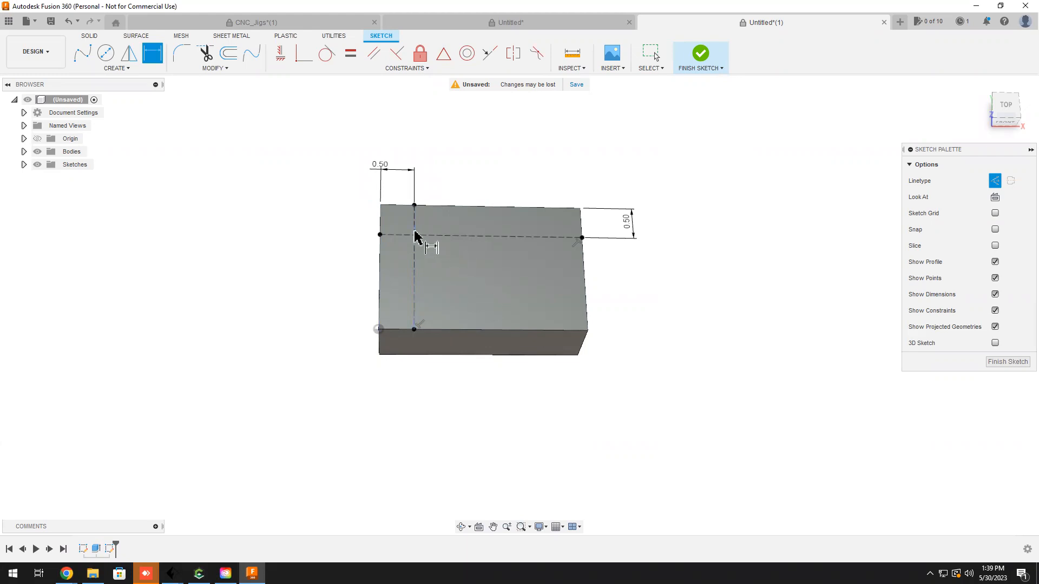
{"action": "key", "text": "Escape"}
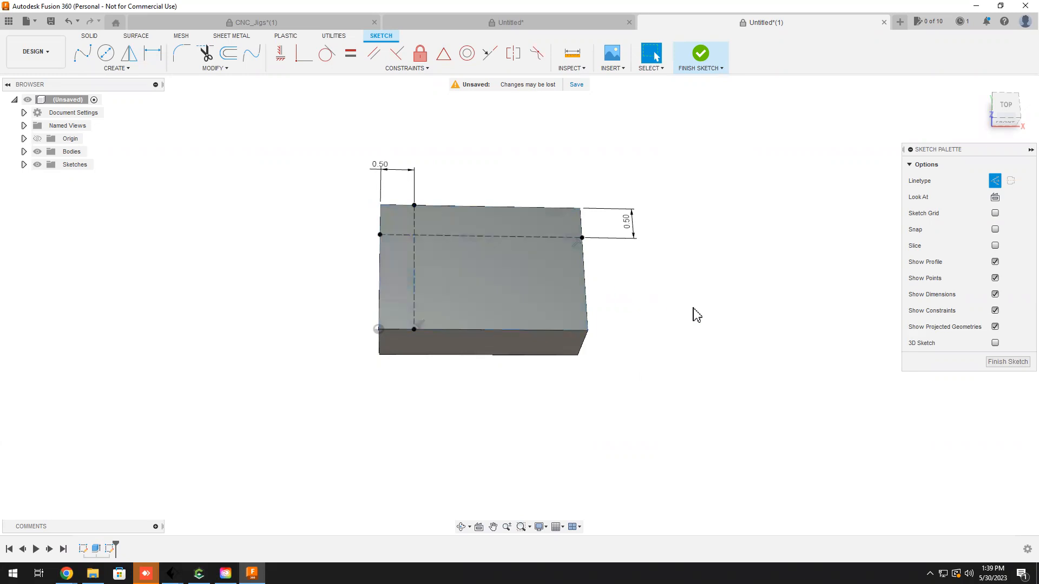
- Draw a 0.375 in center-diameter circle at the intersection of the two construction lines
{"action": "left_click", "coordinate": [108, 70]}
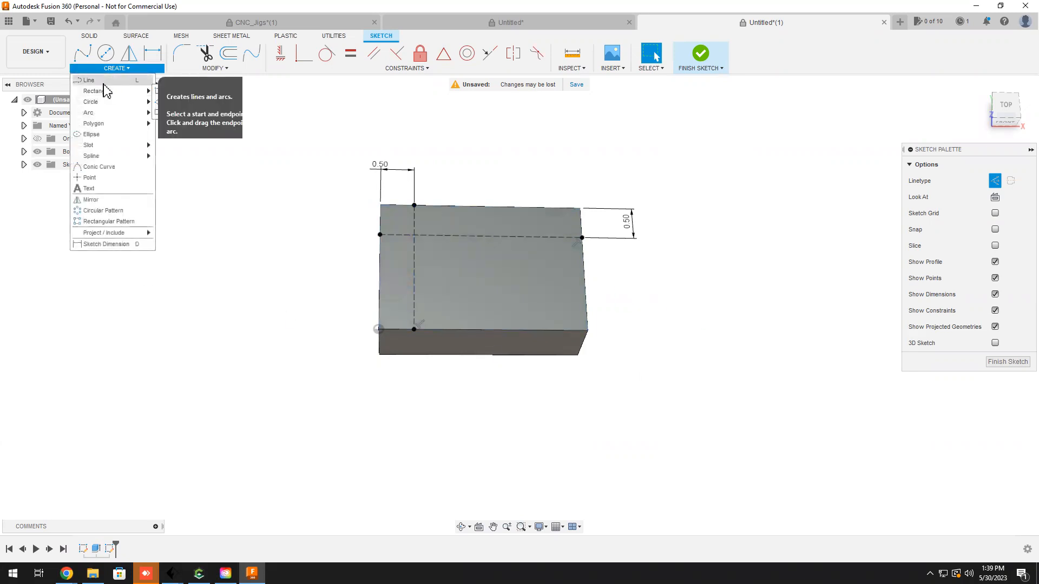
{"action": "mouse_move", "coordinate": [97, 104]}
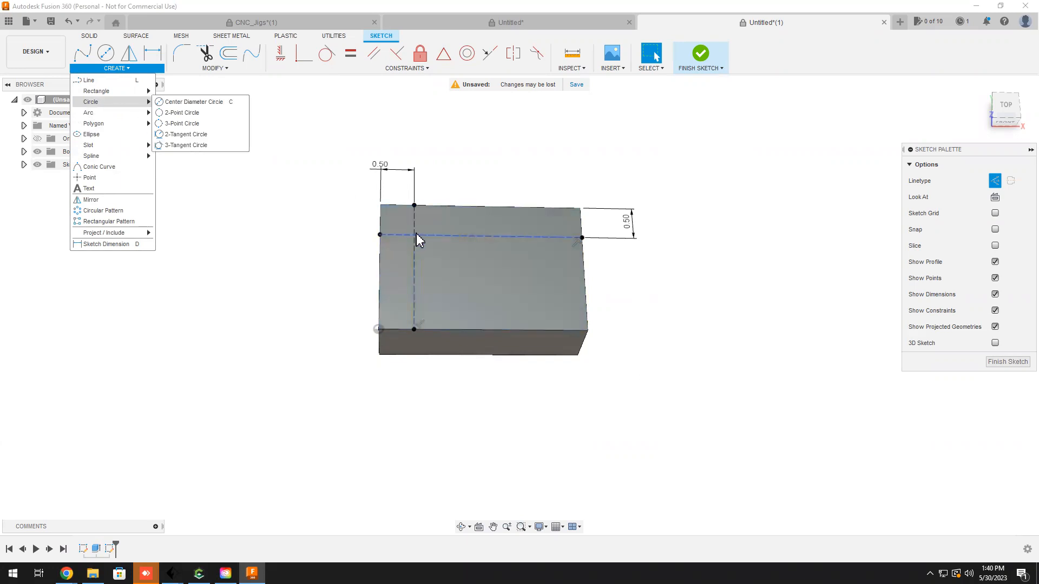
{"action": "left_click", "coordinate": [190, 102]}
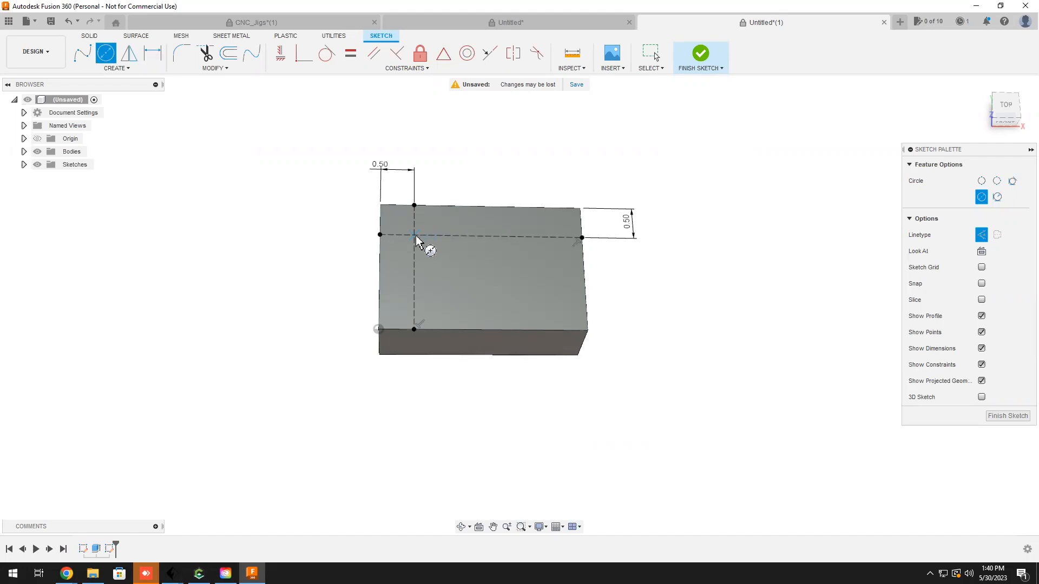
{"action": "left_click", "coordinate": [415, 236]}
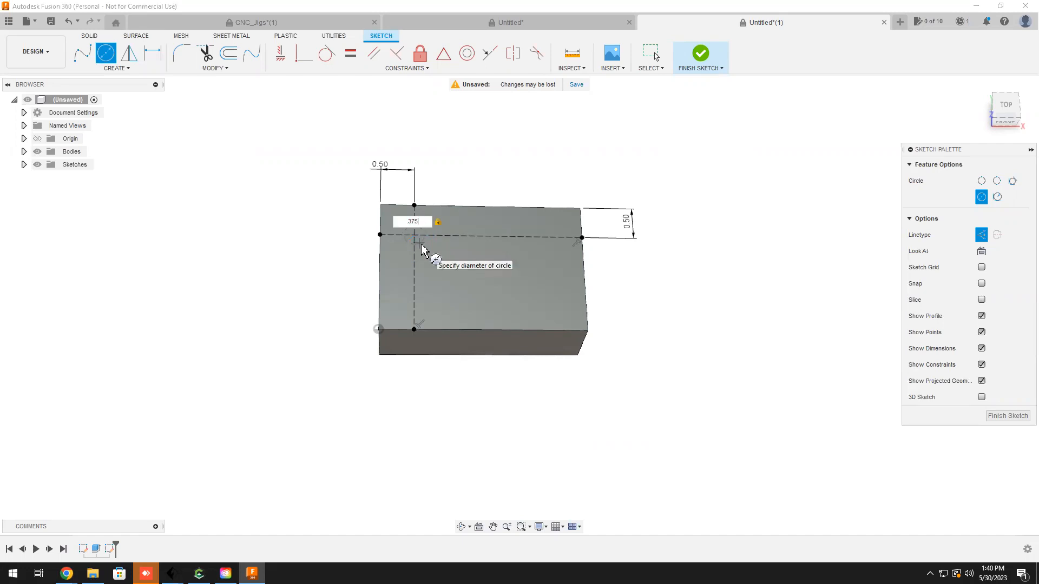
{"action": "type", "text": ".375"}
{"action": "key", "text": "Return"}
{"action": "key", "text": "Escape"}
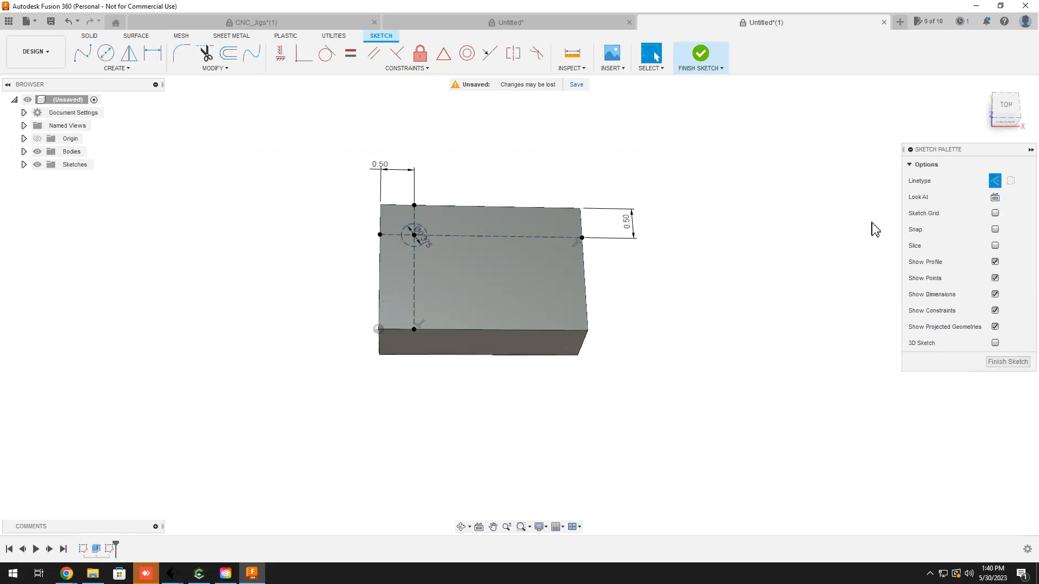
- Convert the 0.375 in circle from construction to normal linetype
{"action": "left_click", "coordinate": [409, 244]}
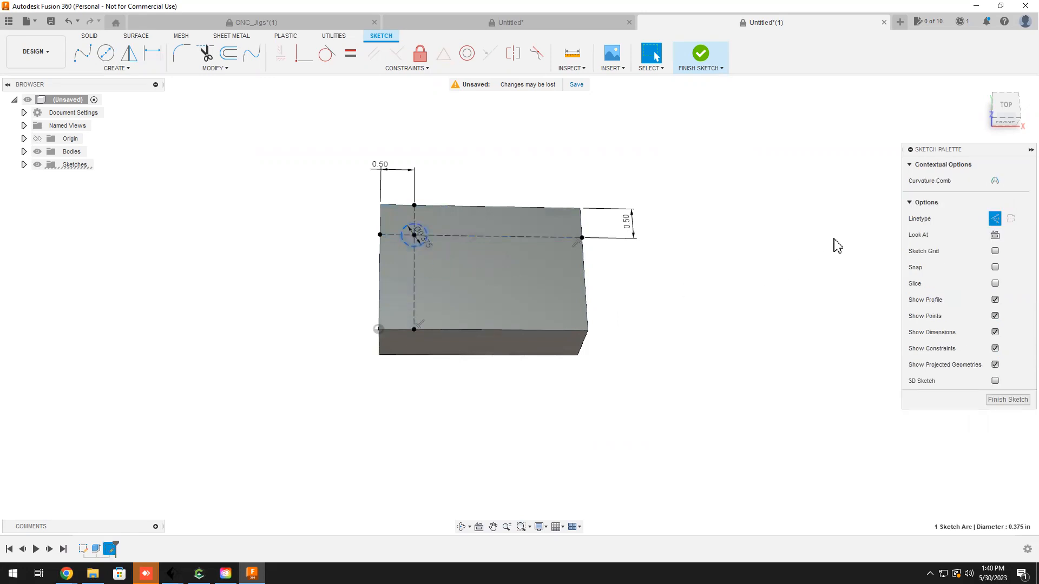
{"action": "left_click", "coordinate": [995, 219]}
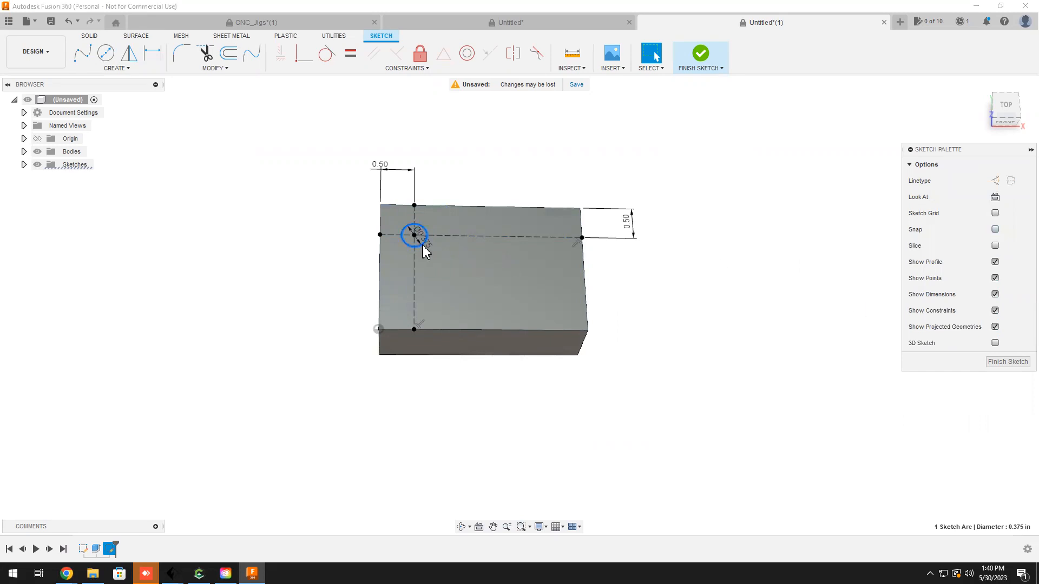
{"action": "left_click", "coordinate": [734, 294]}
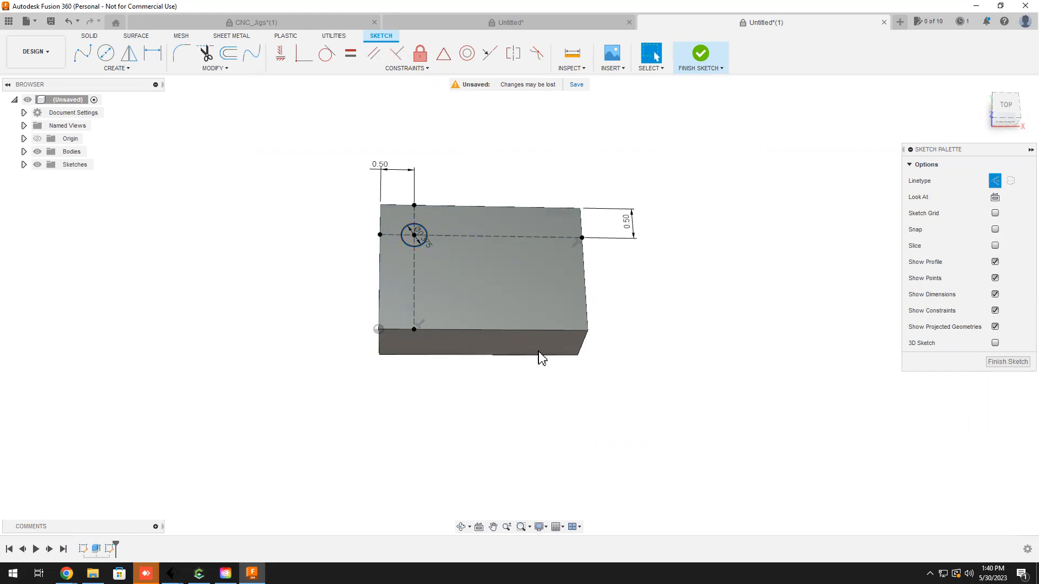
- Start a rectangular pattern of the circle with 5 instances over about 1.44 in lengthwise and 3 over about 0.89 in towards the front edge
{"action": "left_click", "coordinate": [410, 246]}
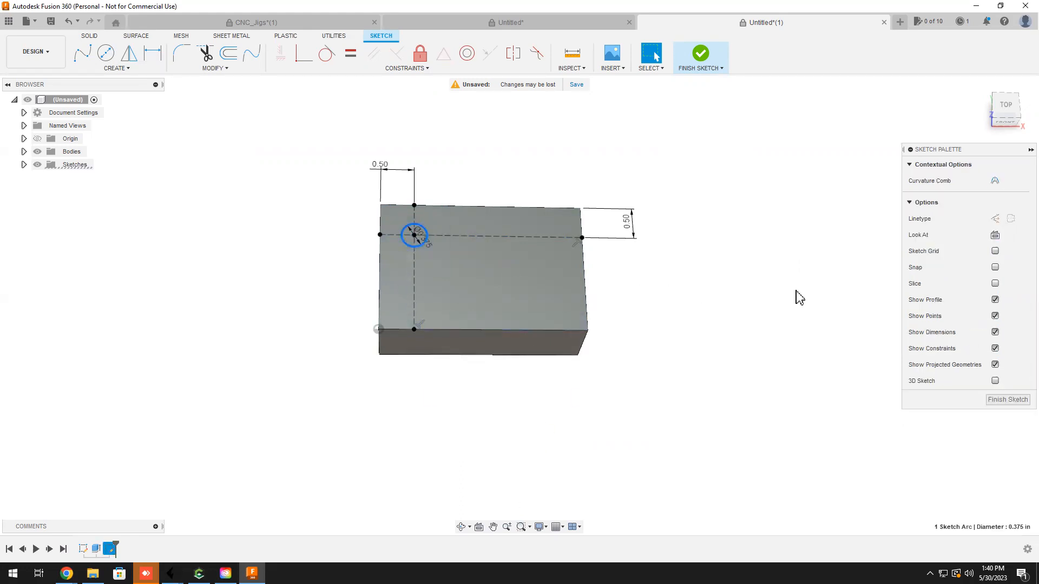
{"action": "left_click", "coordinate": [117, 69]}
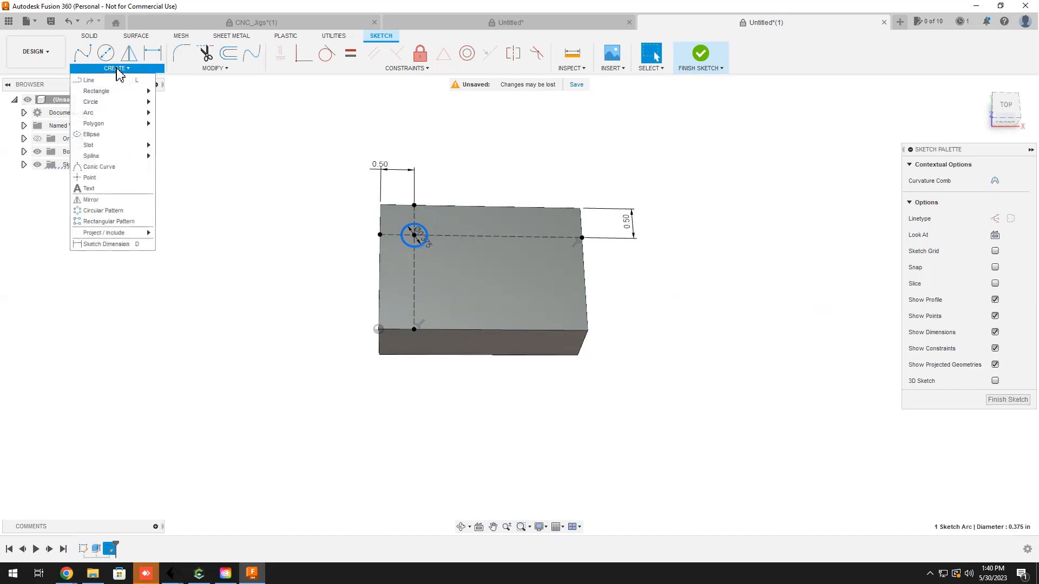
{"action": "left_click", "coordinate": [108, 222]}
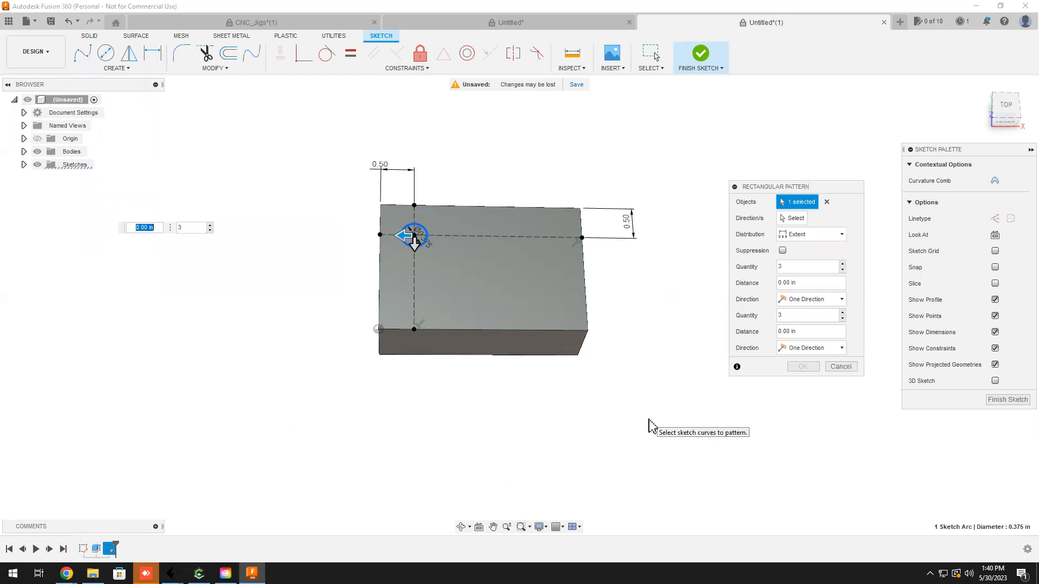
{"action": "key", "text": "Tab"}
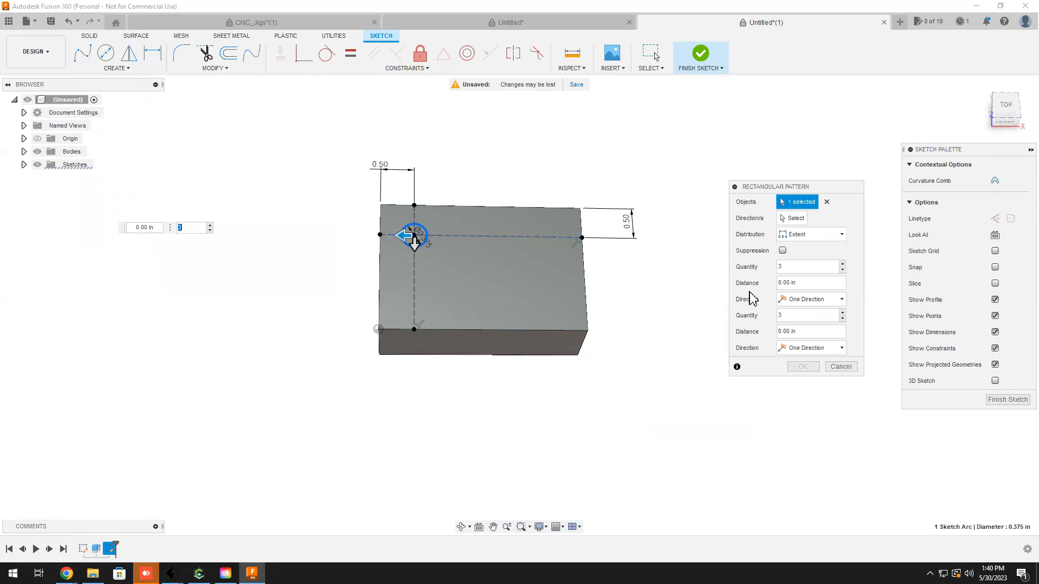
{"action": "left_click_drag", "start_coordinate": [406, 235], "coordinate": [522, 236]}
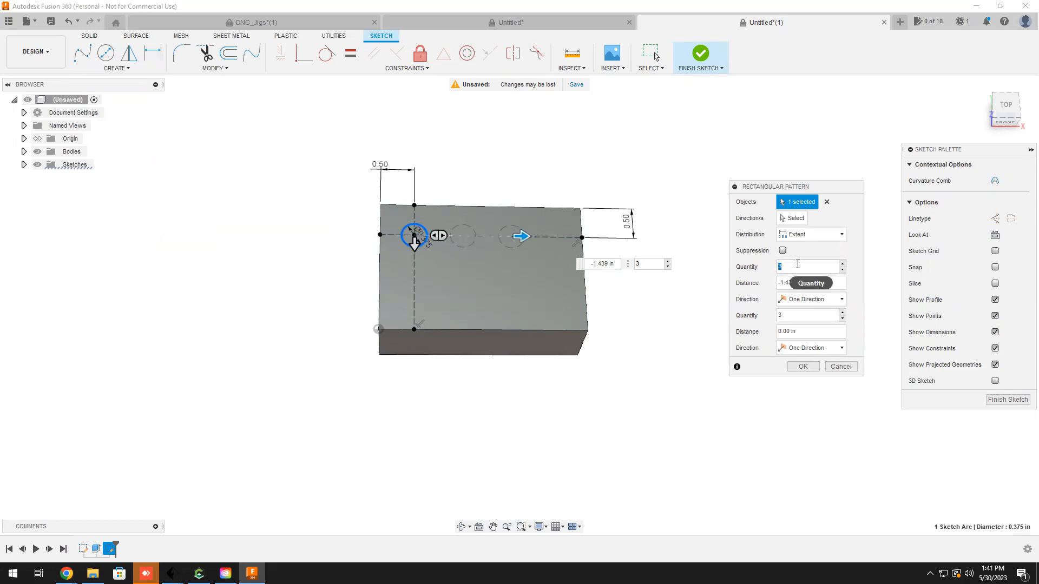
{"action": "type", "text": "5"}
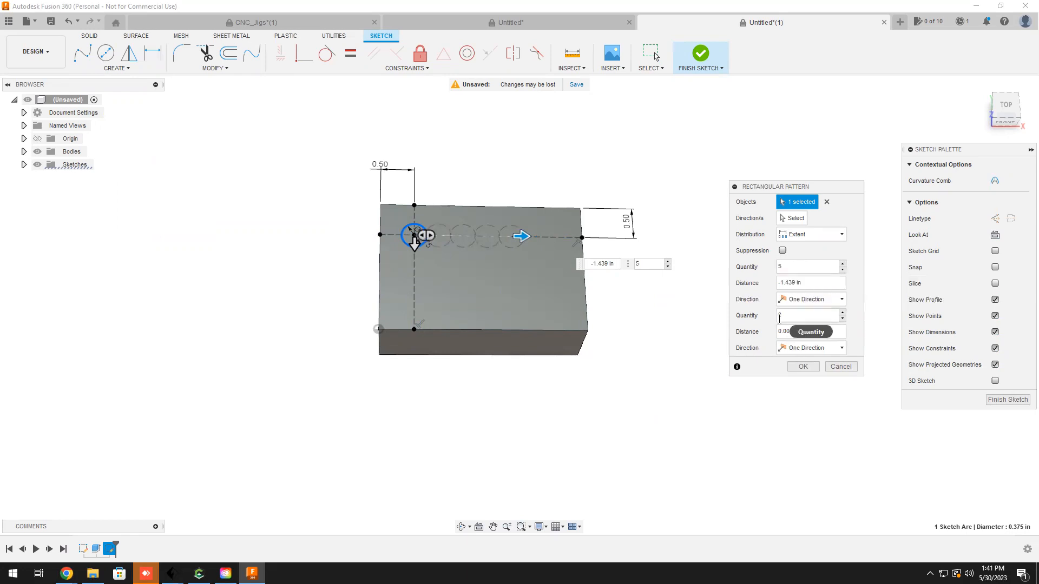
{"action": "left_click_drag", "start_coordinate": [415, 245], "coordinate": [413, 307]}
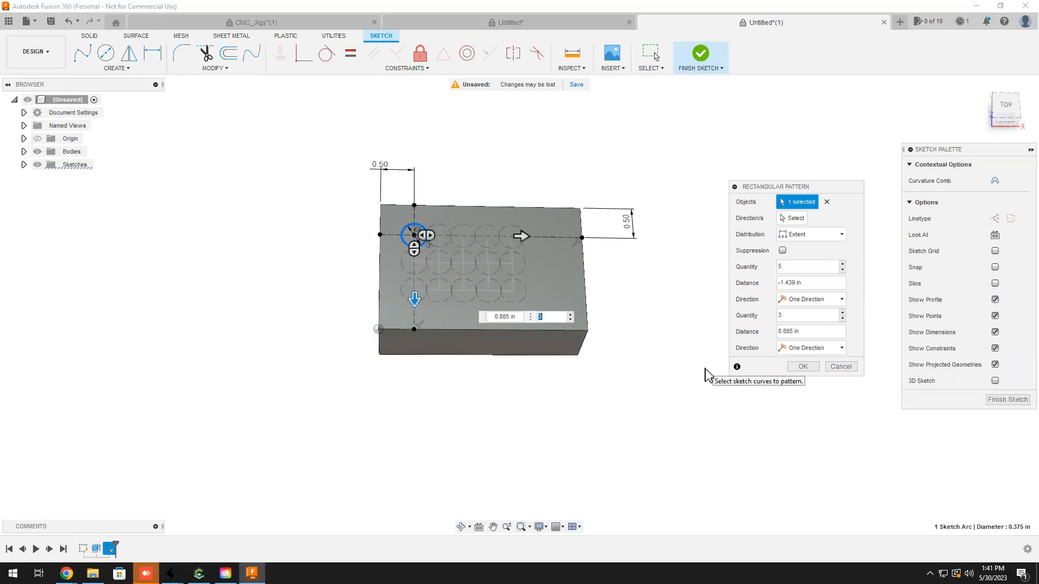
- Set the circle pattern's extents to -2 in along the block's length and 1 in across its width, and create the pattern
{"action": "left_click_drag", "start_coordinate": [528, 236], "coordinate": [554, 239]}
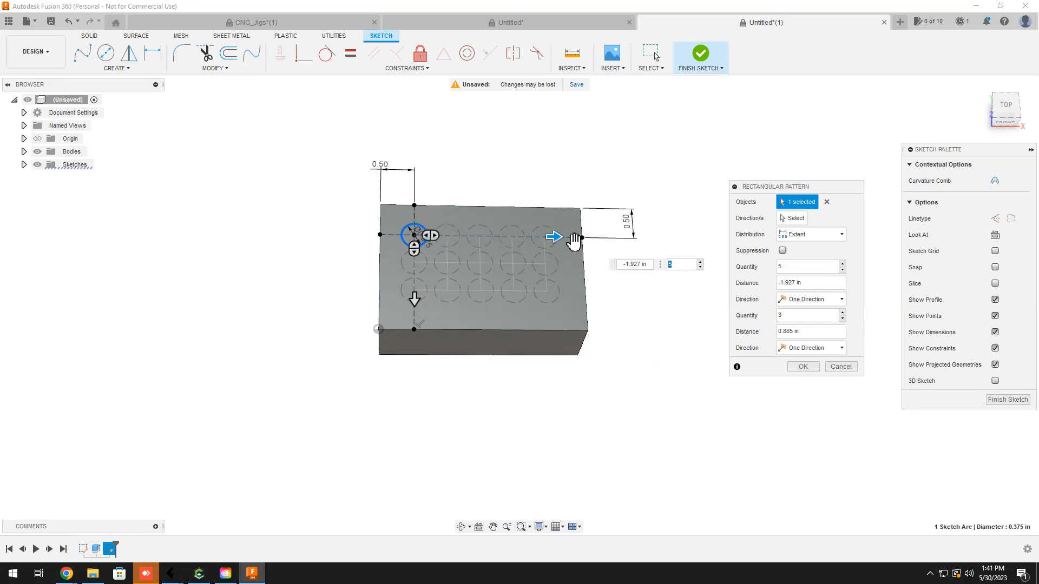
{"action": "key", "text": "Tab"}
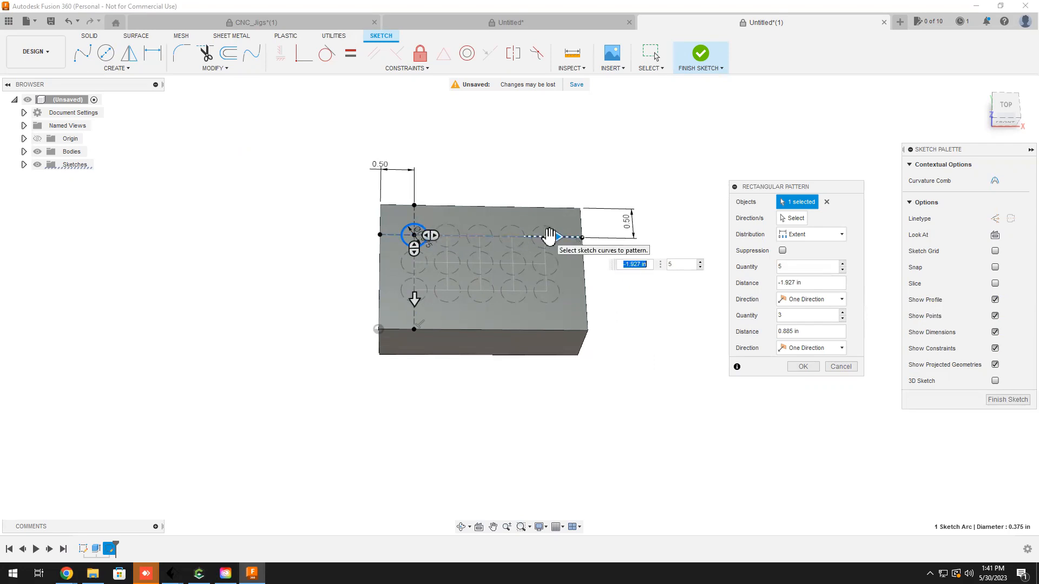
{"action": "key", "text": "Tab"}
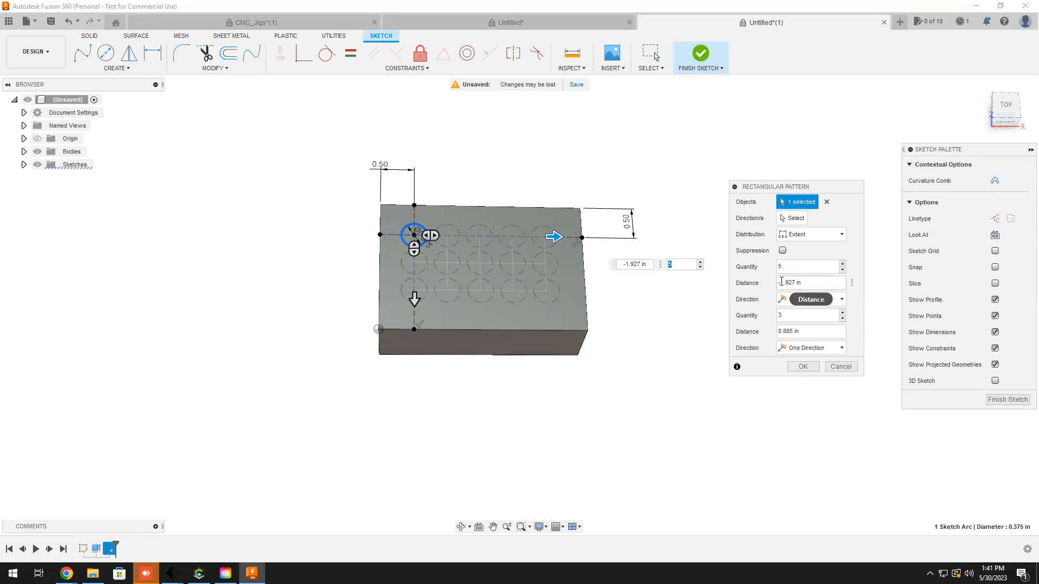
{"action": "left_click", "coordinate": [816, 281]}
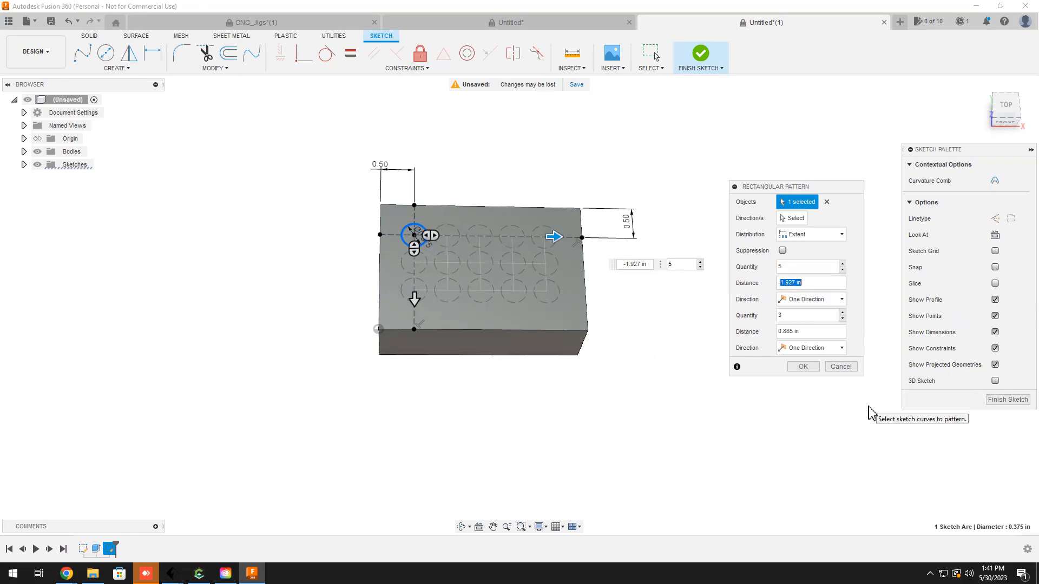
{"action": "type", "text": "2"}
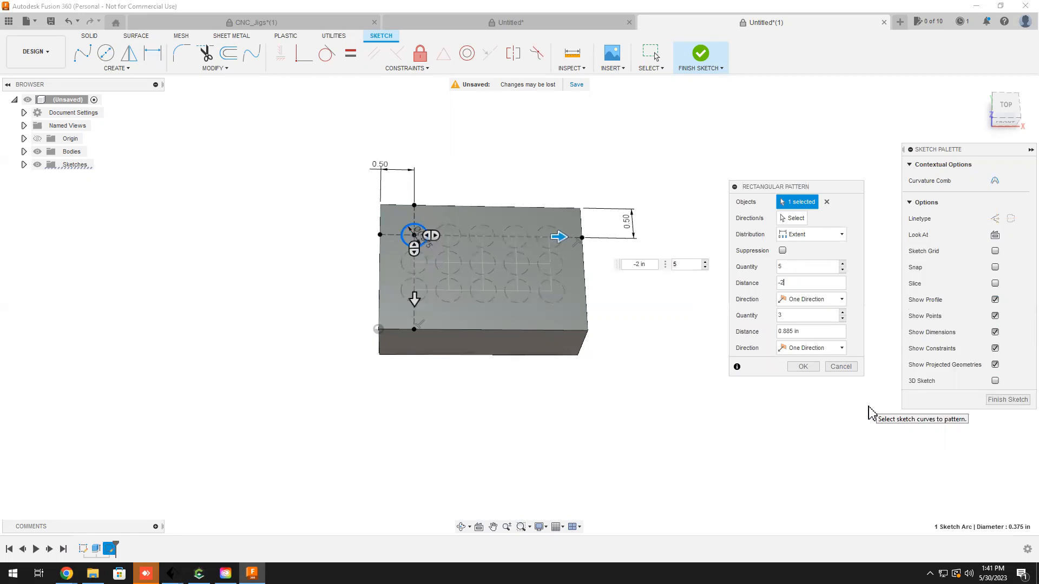
{"action": "left_click", "coordinate": [800, 331]}
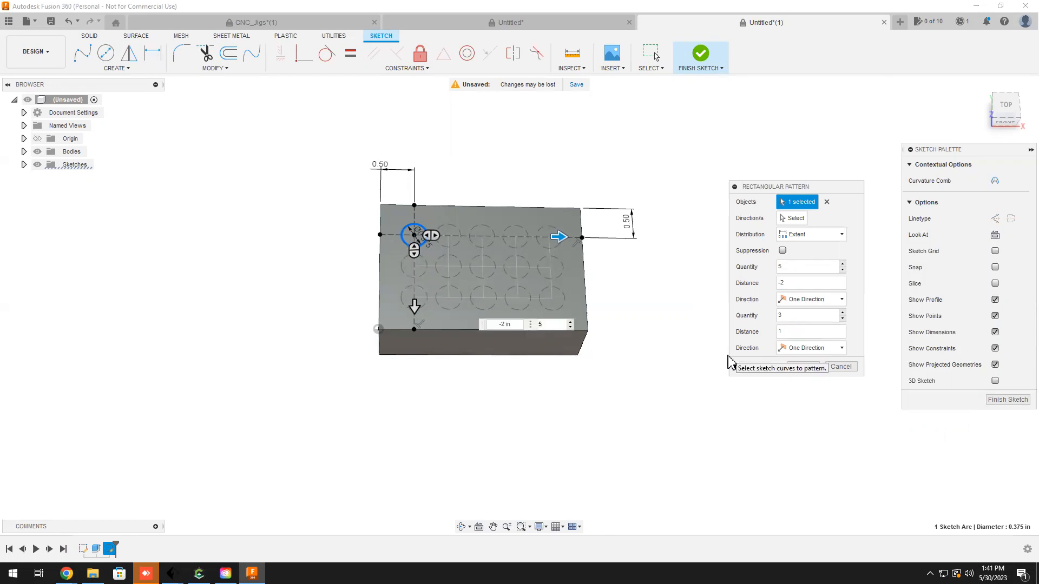
{"action": "key", "text": "Return"}
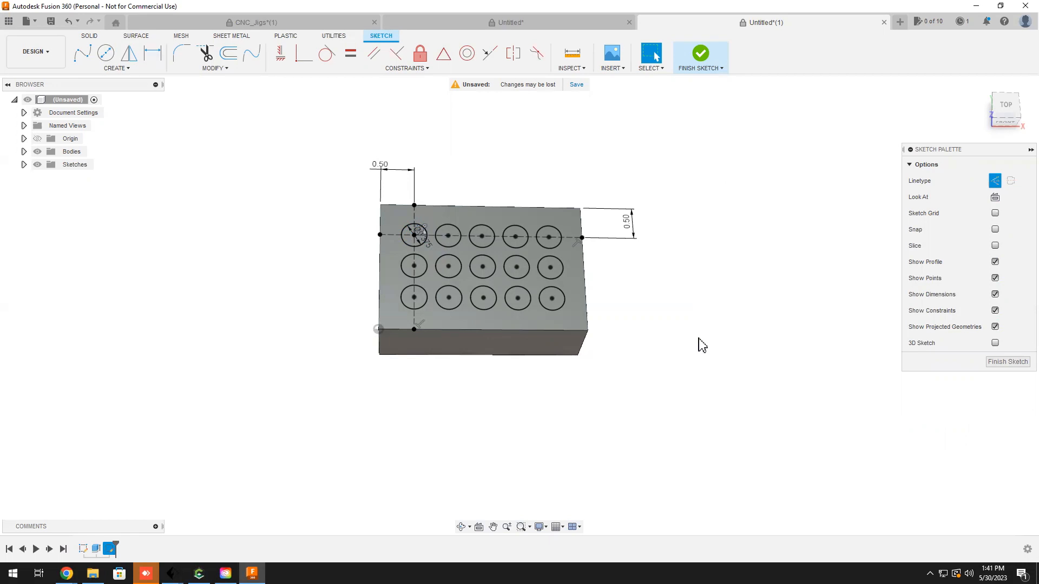
- Finish the sketch and extrude all 15 circle profiles about 3.26 in down through the block as a cut
{"action": "left_click", "coordinate": [561, 303]}
{"action": "left_click", "coordinate": [1002, 362]}
{"action": "left_click", "coordinate": [563, 306]}
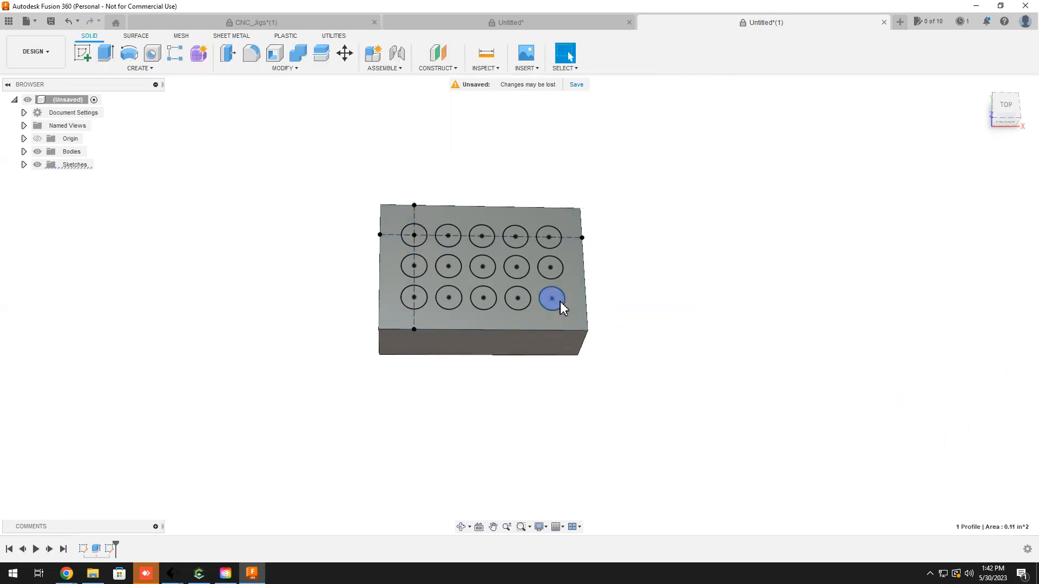
{"action": "left_click", "coordinate": [556, 242]}
{"action": "left_click", "coordinate": [522, 241]}
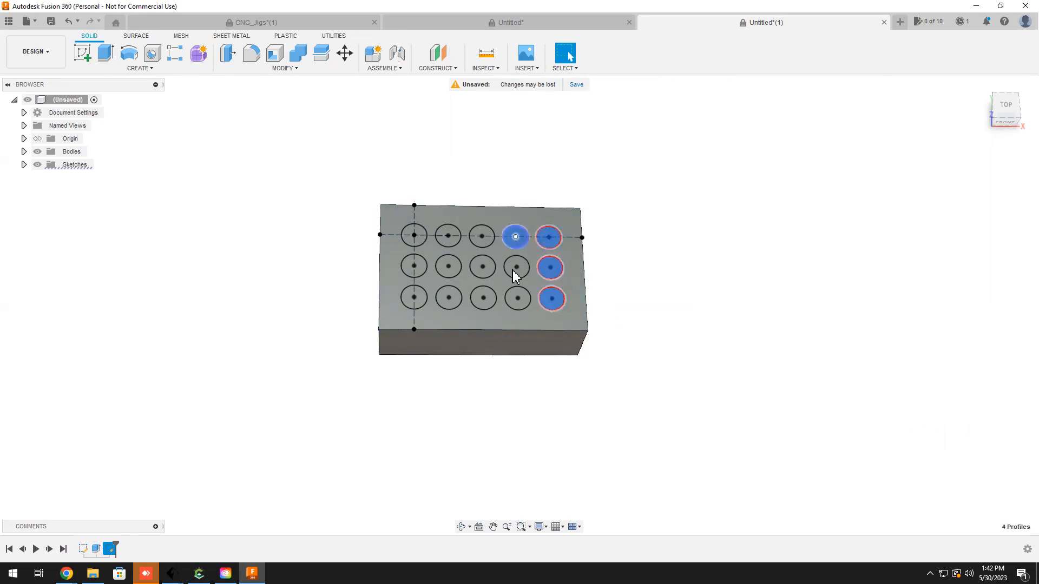
{"action": "left_click", "coordinate": [521, 272]}
{"action": "left_click", "coordinate": [524, 303]}
{"action": "left_click", "coordinate": [490, 301]}
{"action": "left_click", "coordinate": [491, 271]}
{"action": "left_click", "coordinate": [489, 237]}
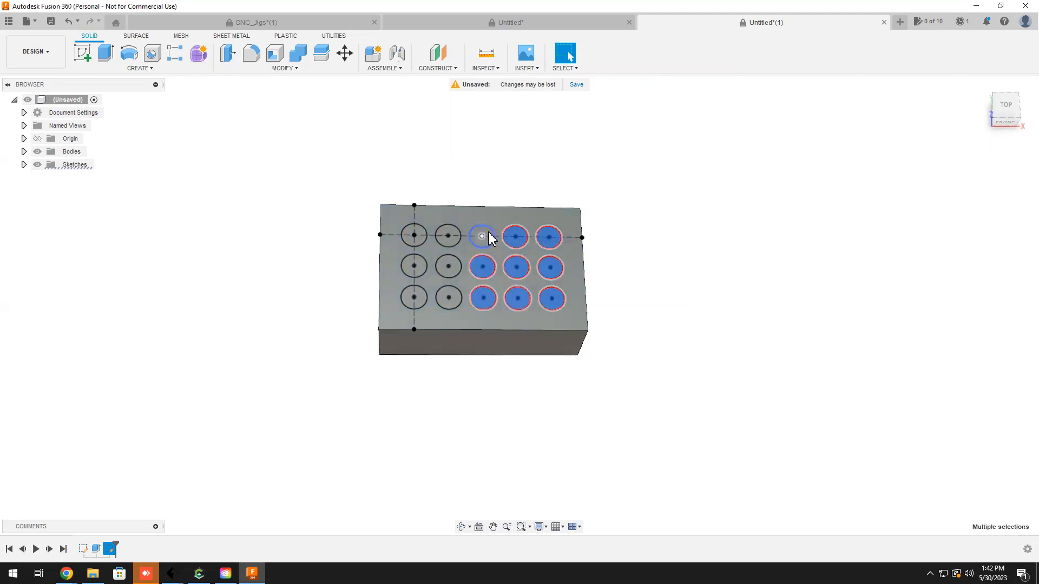
{"action": "left_click", "coordinate": [485, 240]}
{"action": "left_click", "coordinate": [454, 245]}
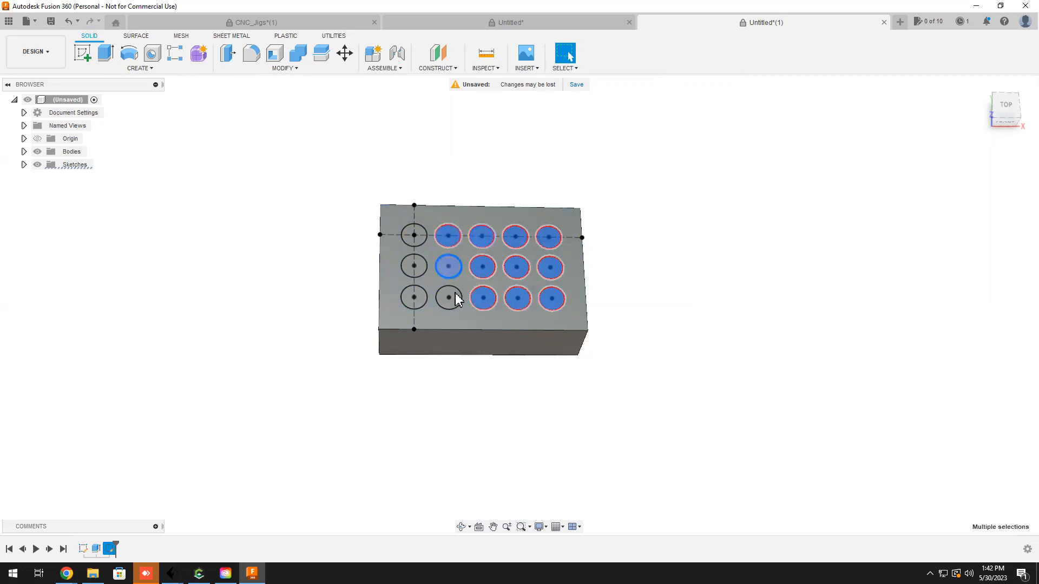
{"action": "left_click", "coordinate": [455, 299]}
{"action": "left_click", "coordinate": [454, 268]}
{"action": "left_click", "coordinate": [410, 299]}
{"action": "left_click", "coordinate": [422, 269]}
{"action": "left_click", "coordinate": [420, 233]}
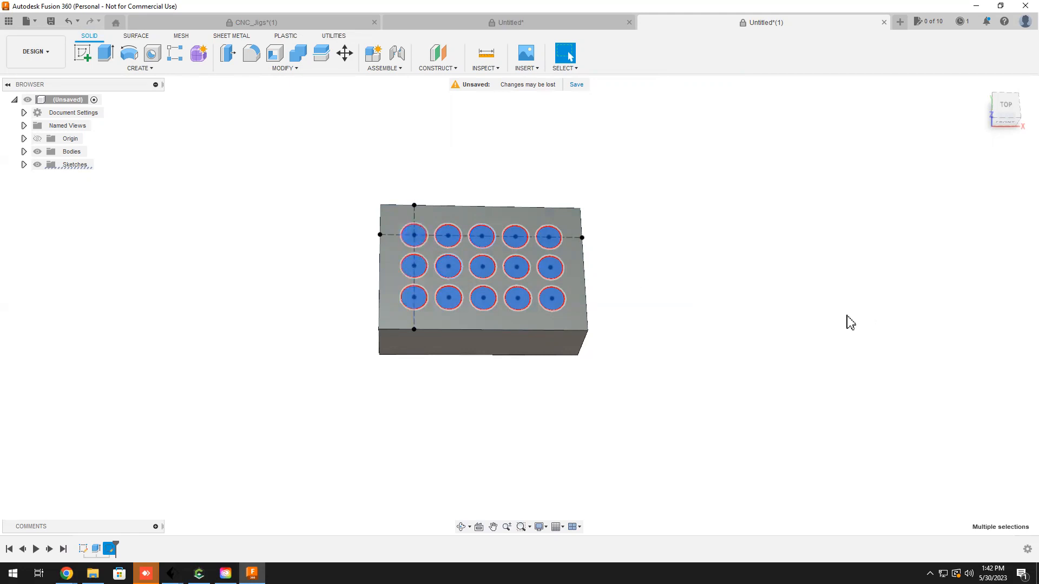
{"action": "middle_click_drag", "start_coordinate": [618, 241], "coordinate": [620, 236], "text": "shift"}
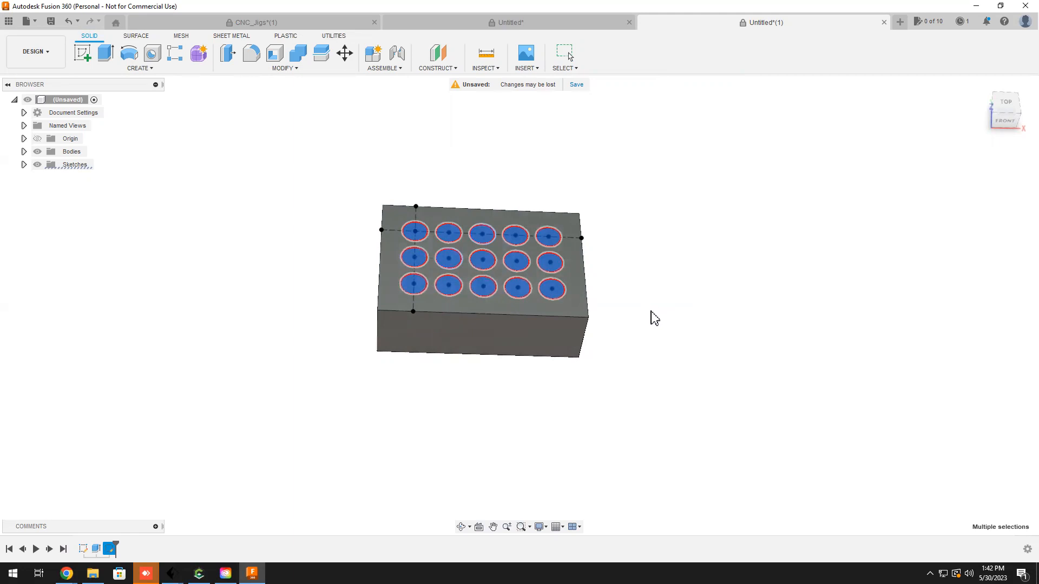
{"action": "key", "text": "e"}
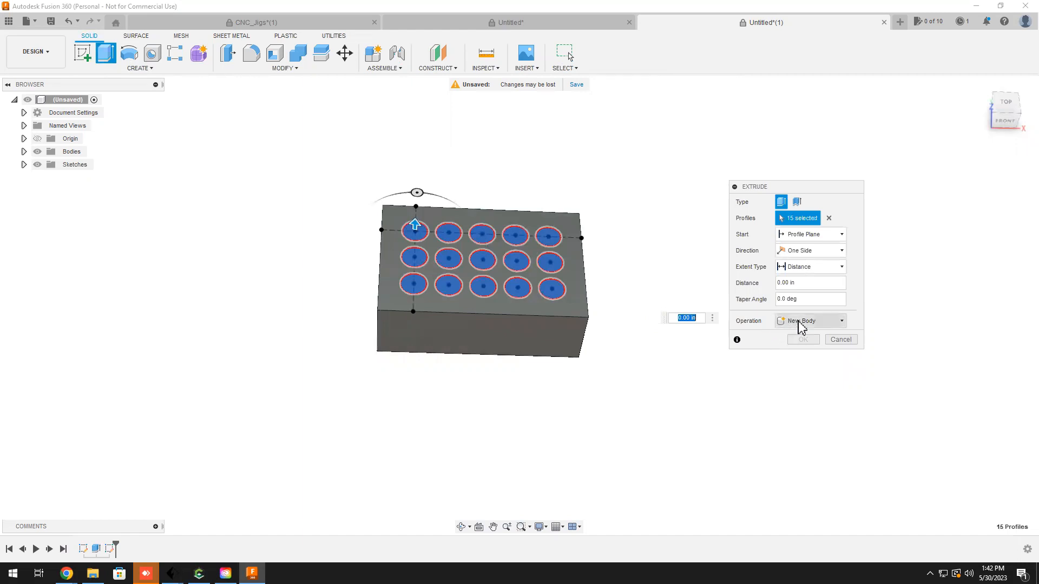
{"action": "left_click_drag", "start_coordinate": [414, 225], "coordinate": [407, 359]}
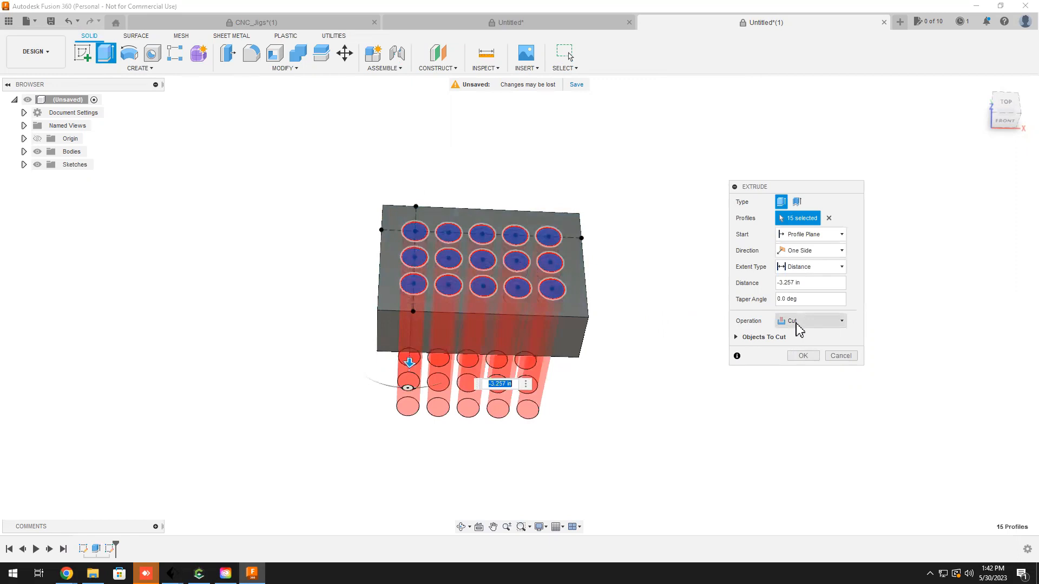
{"action": "left_click", "coordinate": [803, 357]}
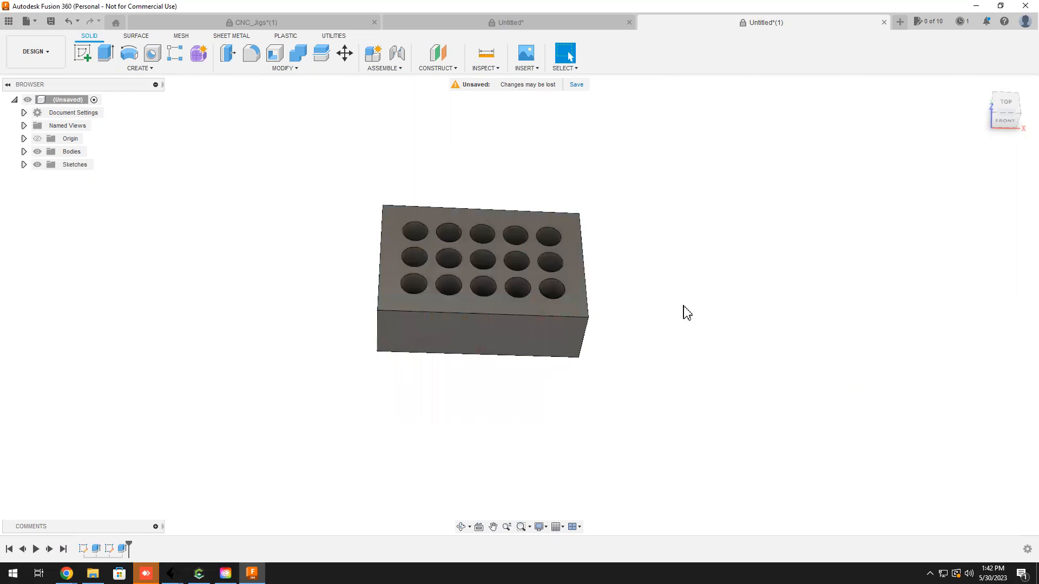
{"action": "mouse_move", "coordinate": [593, 262]}
{"action": "middle_mouse_down", "text": "shift"}
{"action": "mouse_move", "coordinate": [592, 291]}
{"action": "mouse_move", "coordinate": [604, 287]}
{"action": "mouse_move", "coordinate": [585, 288]}
{"action": "mouse_move", "coordinate": [579, 269]}
{"action": "mouse_move", "coordinate": [588, 258]}
{"action": "mouse_move", "coordinate": [584, 278]}
{"action": "mouse_move", "coordinate": [596, 282]}
{"action": "middle_mouse_up", "text": "shift"}
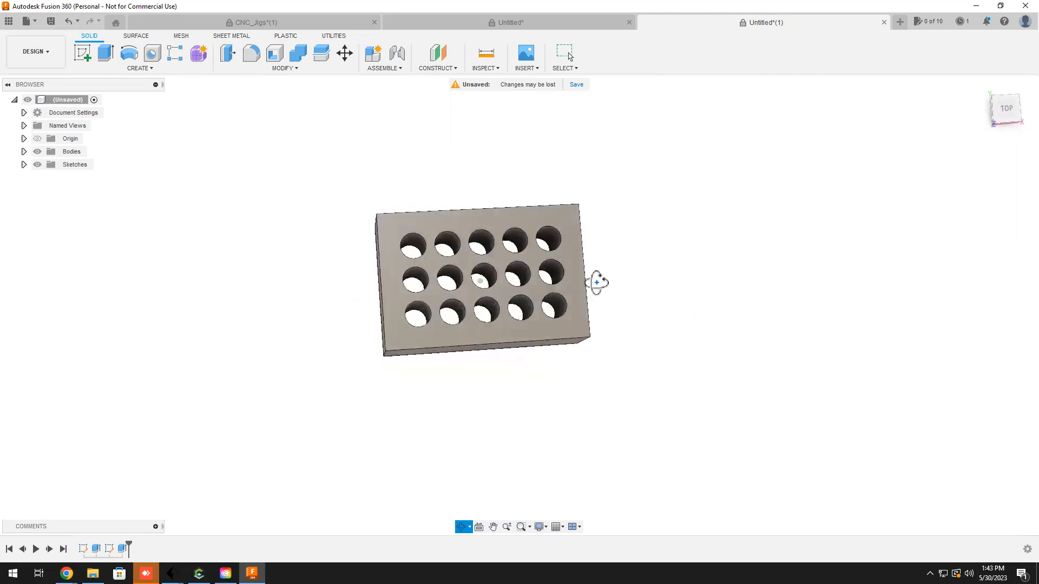
{"action": "key", "text": "Escape"}
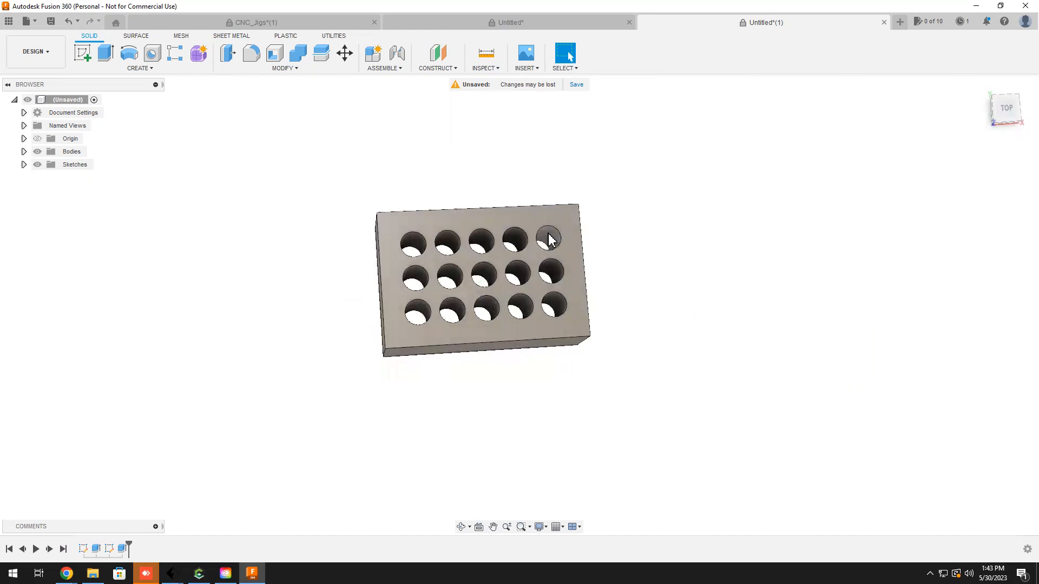
{"action": "left_click", "coordinate": [548, 238]}
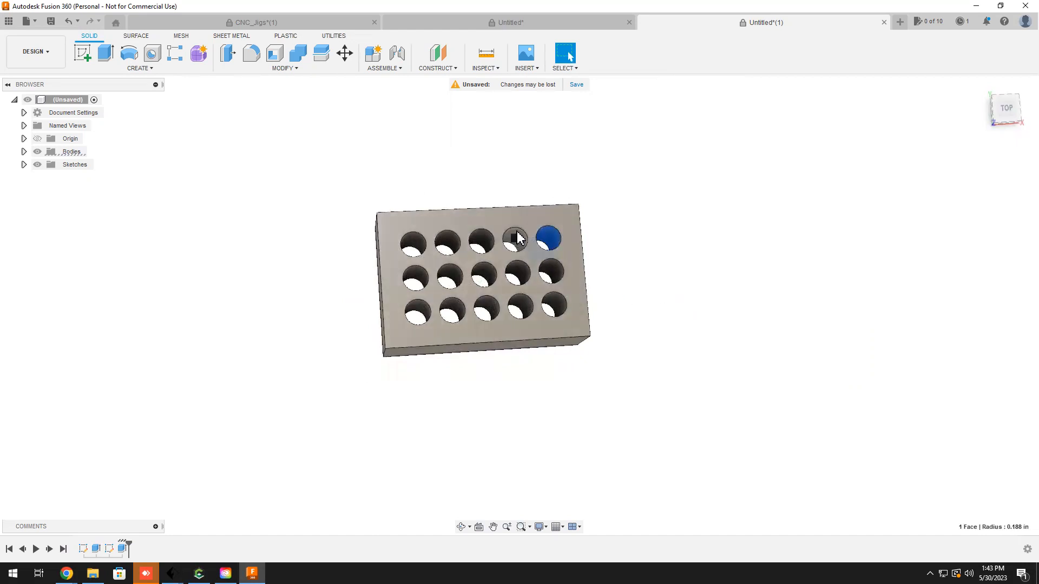
{"action": "left_click", "coordinate": [513, 238]}
{"action": "left_click", "coordinate": [552, 272]}
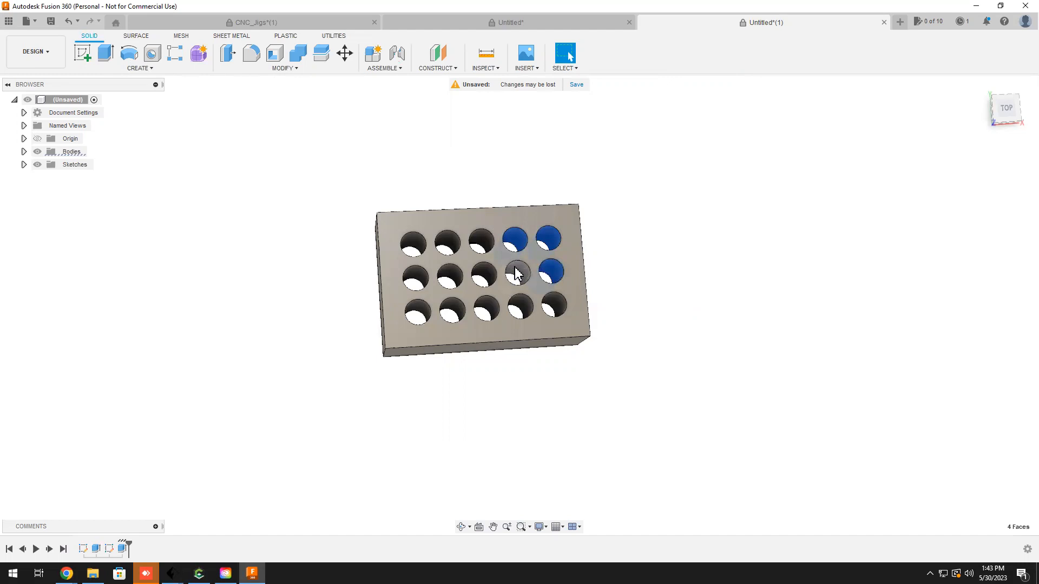
{"action": "left_click", "coordinate": [553, 308]}
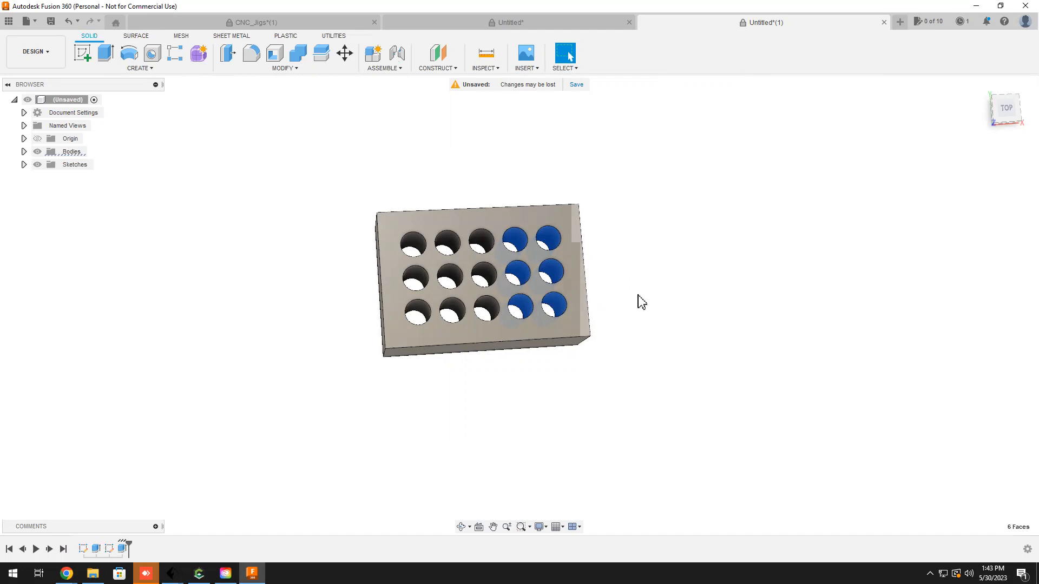
{"action": "left_click", "coordinate": [148, 68]}
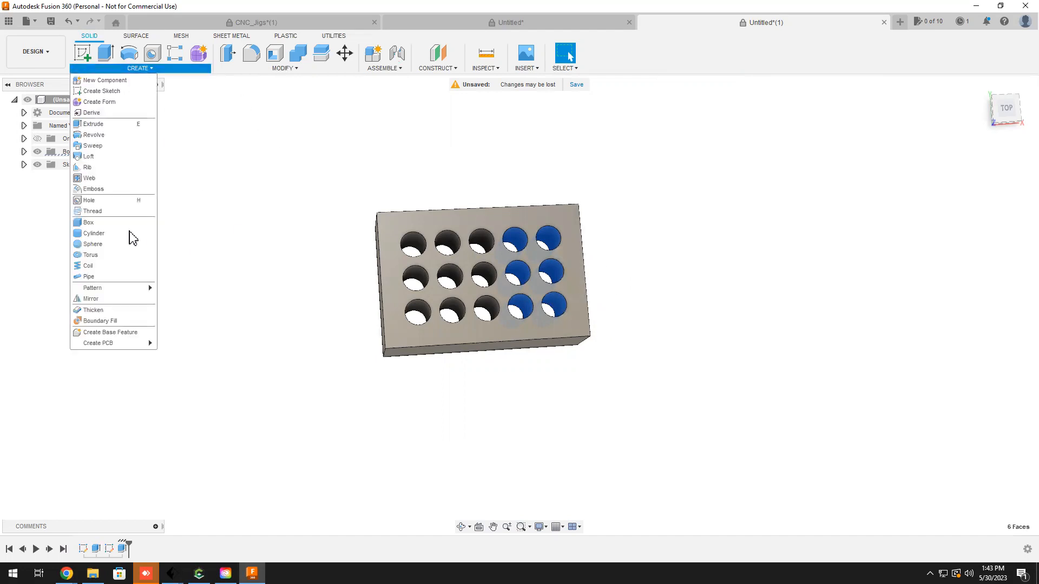
{"action": "left_click", "coordinate": [109, 213]}
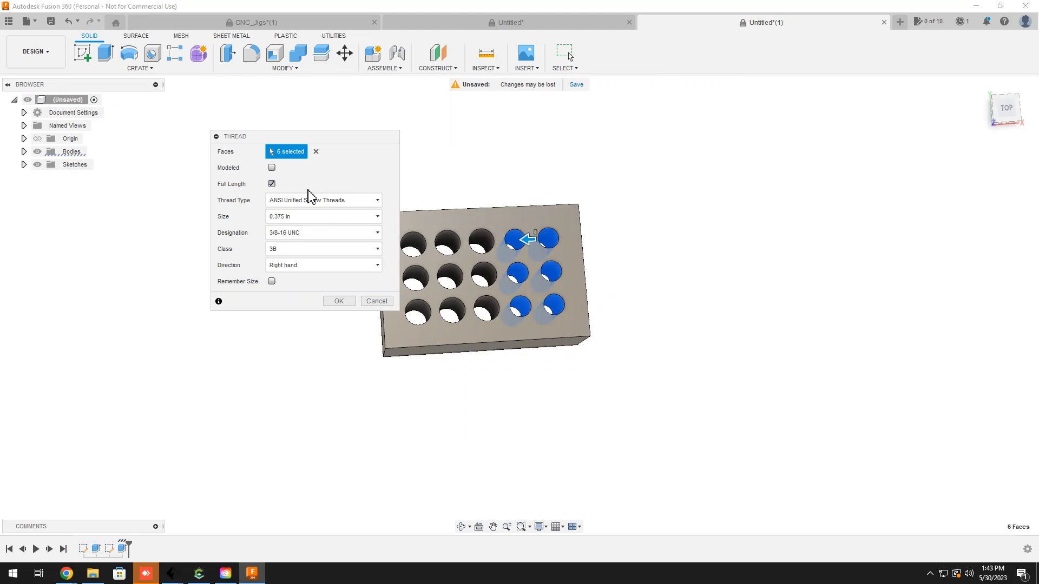
{"action": "left_click", "coordinate": [376, 301]}
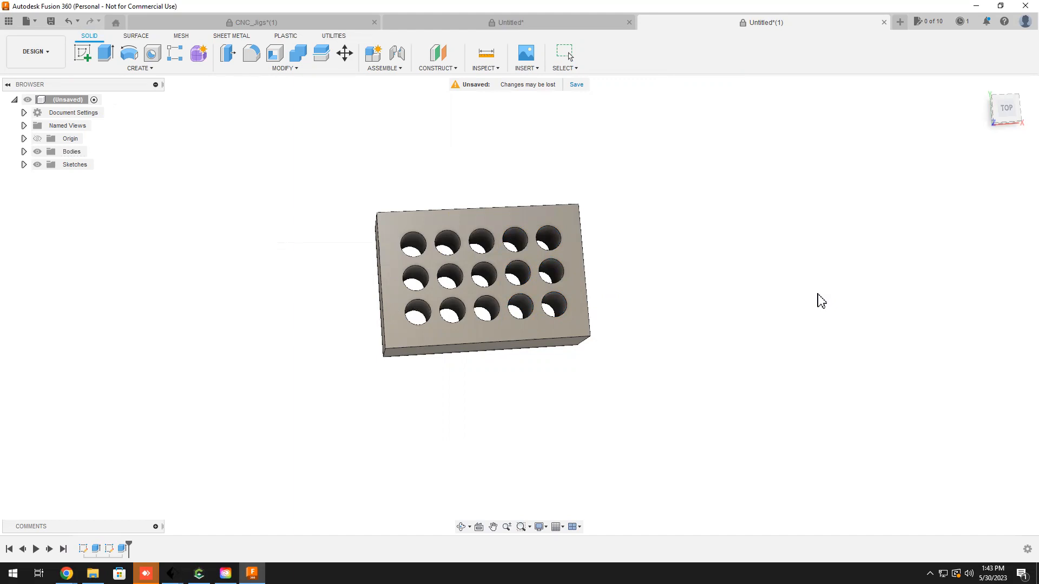
- Start a sketch on the block's front face and draw a 3 in horizontal line between the midpoints of its two short edges
{"action": "middle_click_drag", "start_coordinate": [726, 287], "coordinate": [719, 246], "text": "shift"}
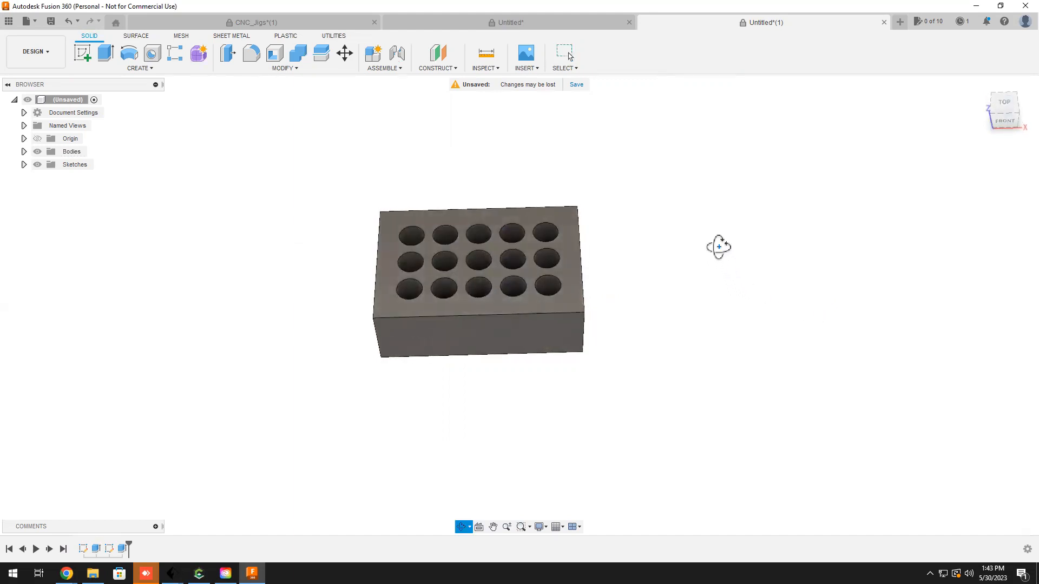
{"action": "middle_click_drag", "start_coordinate": [687, 319], "coordinate": [697, 294], "text": "shift"}
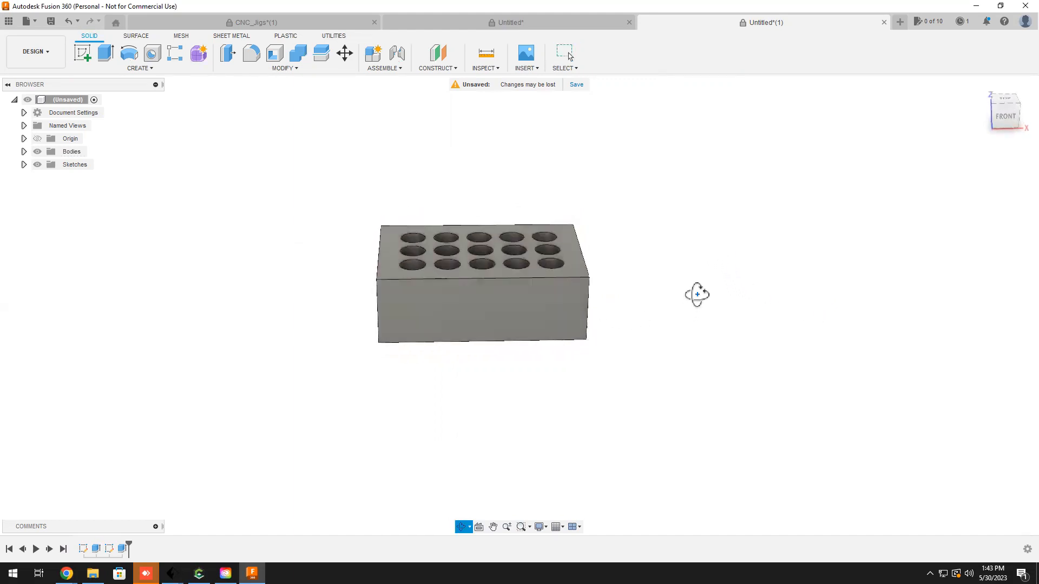
{"action": "left_click", "coordinate": [82, 54]}
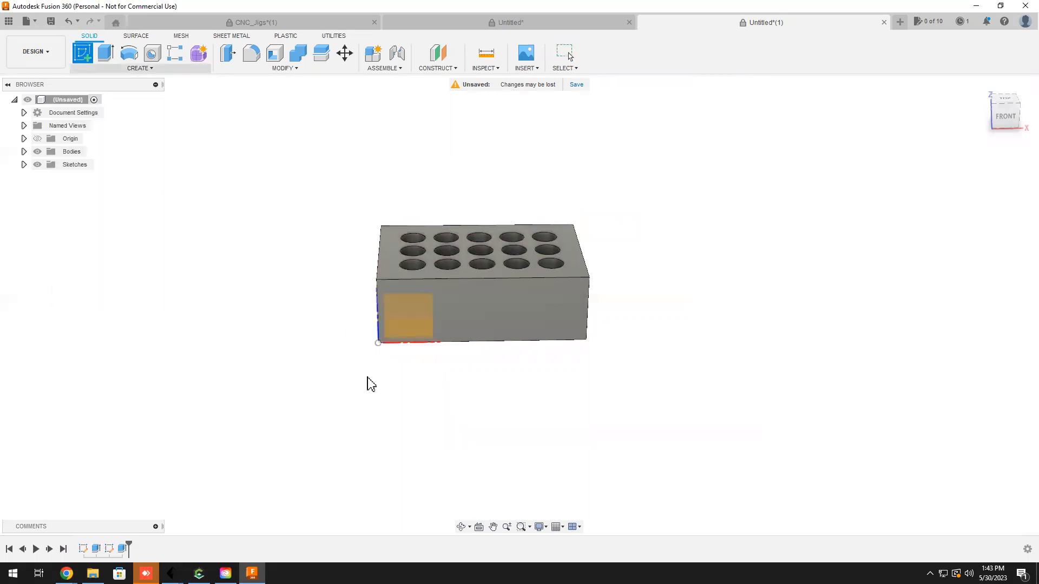
{"action": "left_click", "coordinate": [577, 289]}
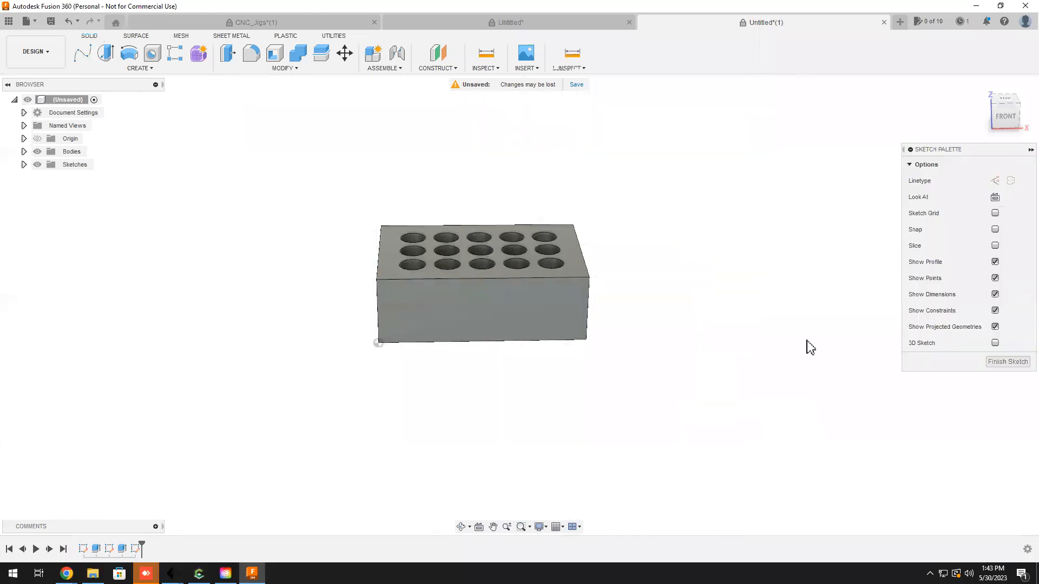
{"action": "left_click", "coordinate": [115, 69]}
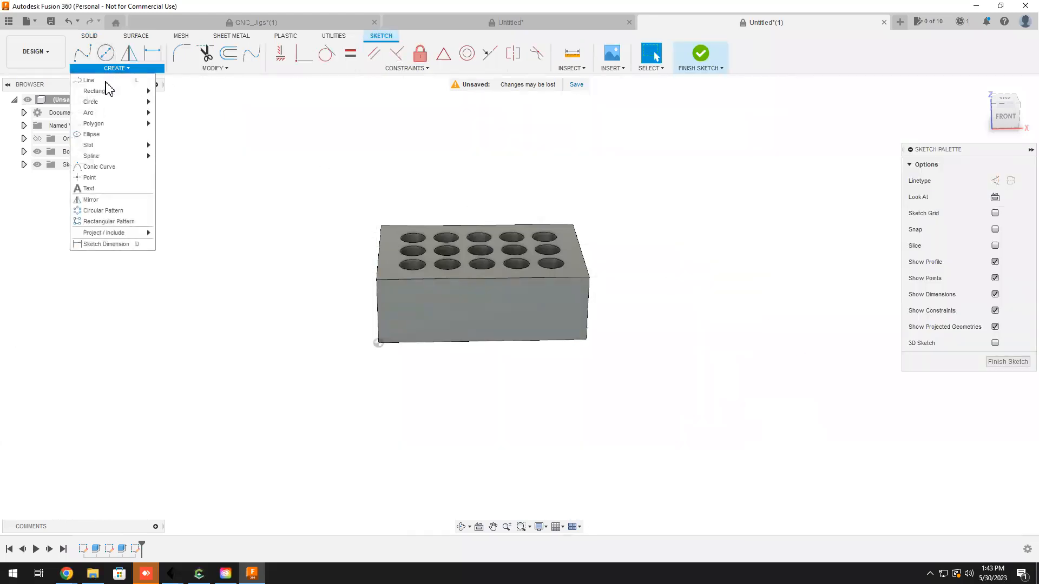
{"action": "left_click", "coordinate": [97, 81]}
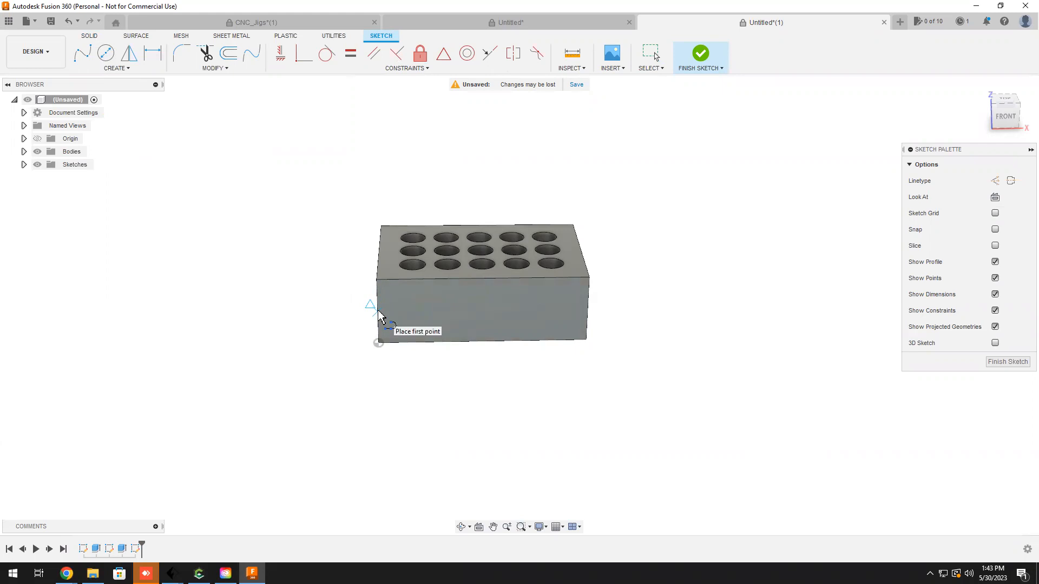
{"action": "left_click", "coordinate": [378, 312]}
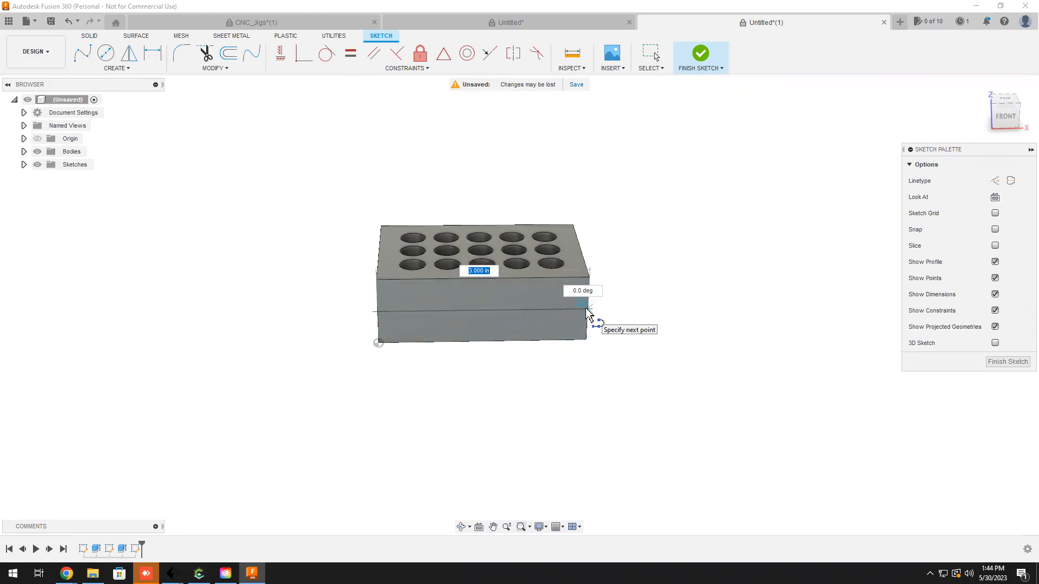
{"action": "left_click", "coordinate": [588, 312]}
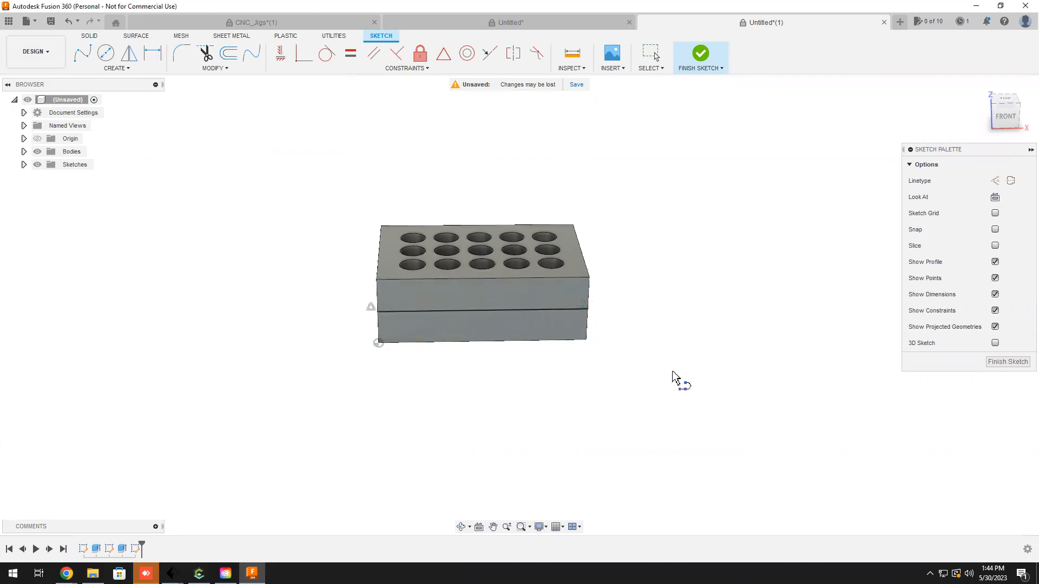
- Draw a vertical line across the front face near its left end and dimension it 0.5 in from the face's left edge
{"action": "left_click", "coordinate": [409, 342]}
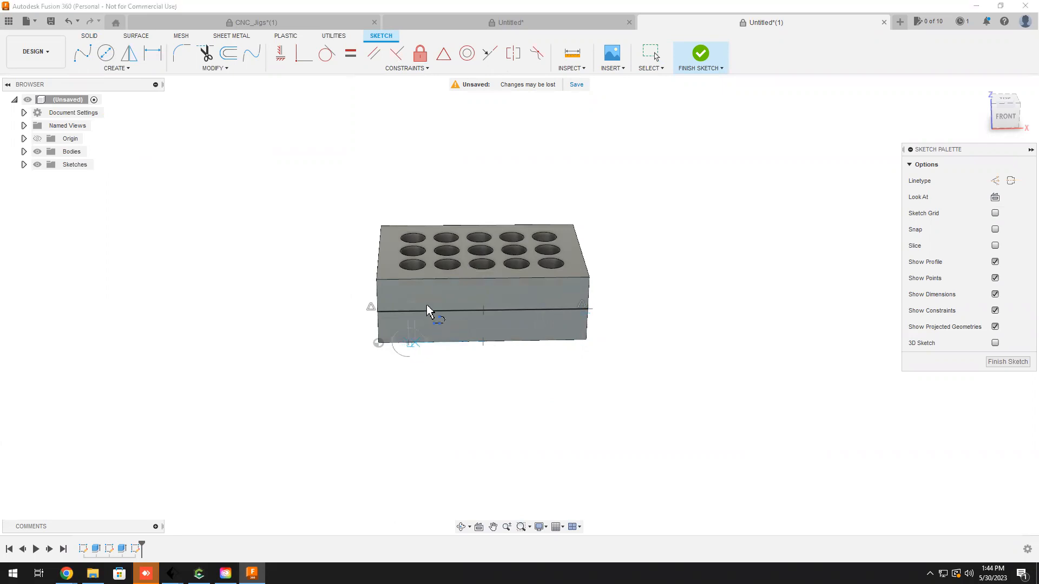
{"action": "left_click", "coordinate": [408, 279]}
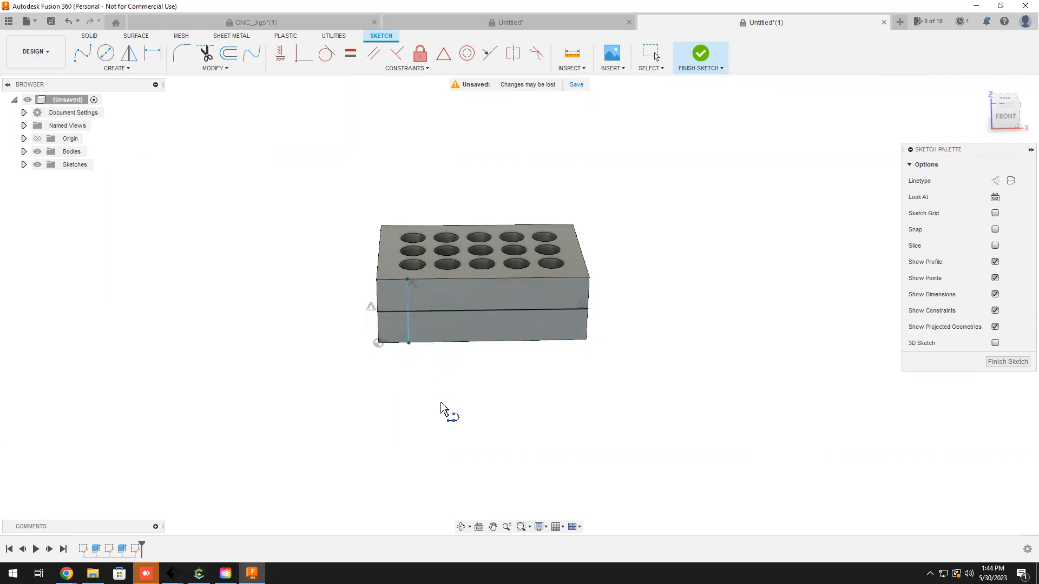
{"action": "key", "text": "Escape"}
{"action": "key", "text": "d"}
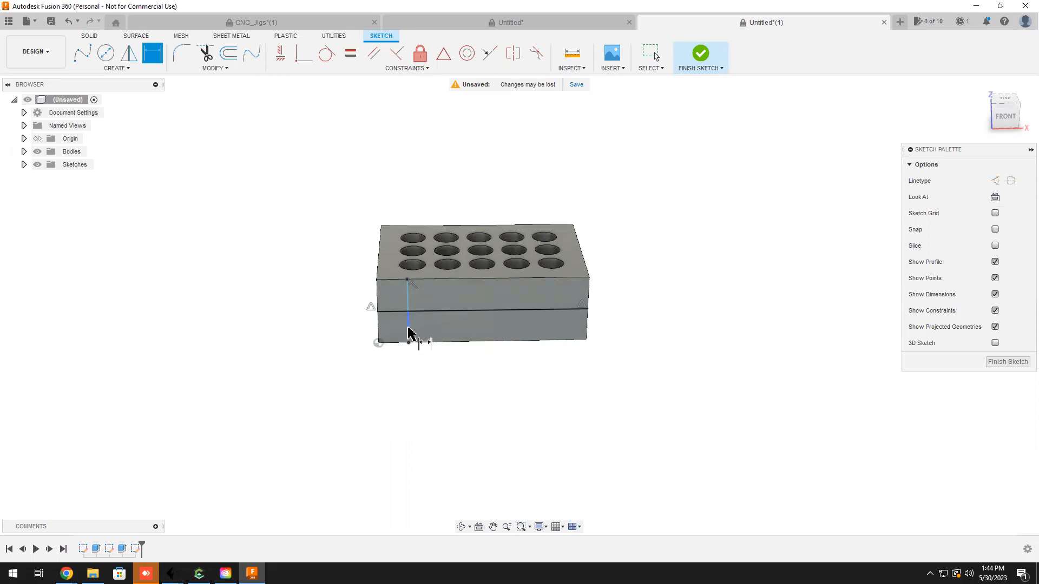
{"action": "left_click", "coordinate": [407, 331]}
{"action": "left_click", "coordinate": [378, 325]}
{"action": "left_click", "coordinate": [391, 388]}
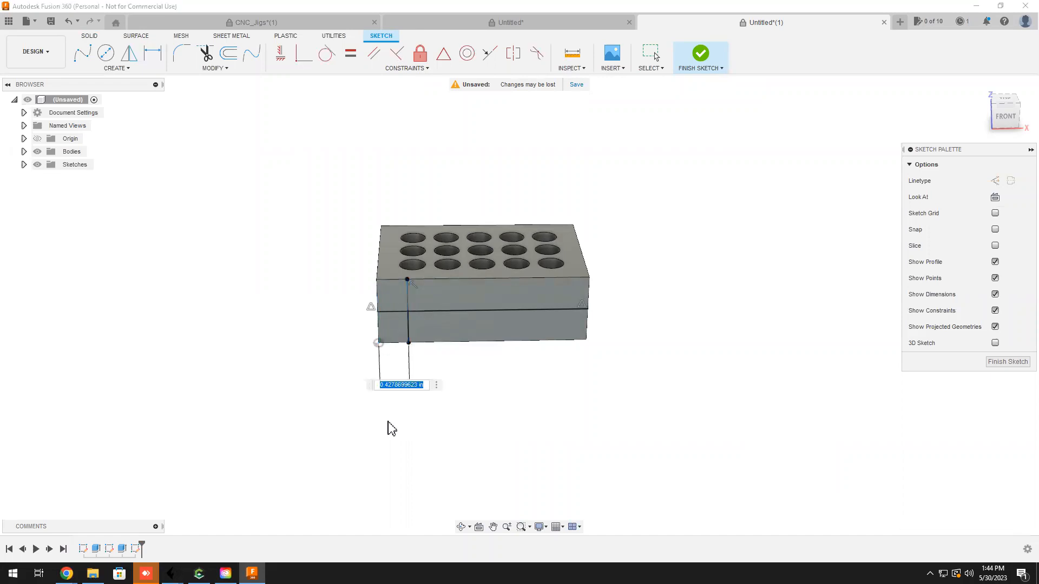
{"action": "type", "text": ".5"}
{"action": "key", "text": "Return"}
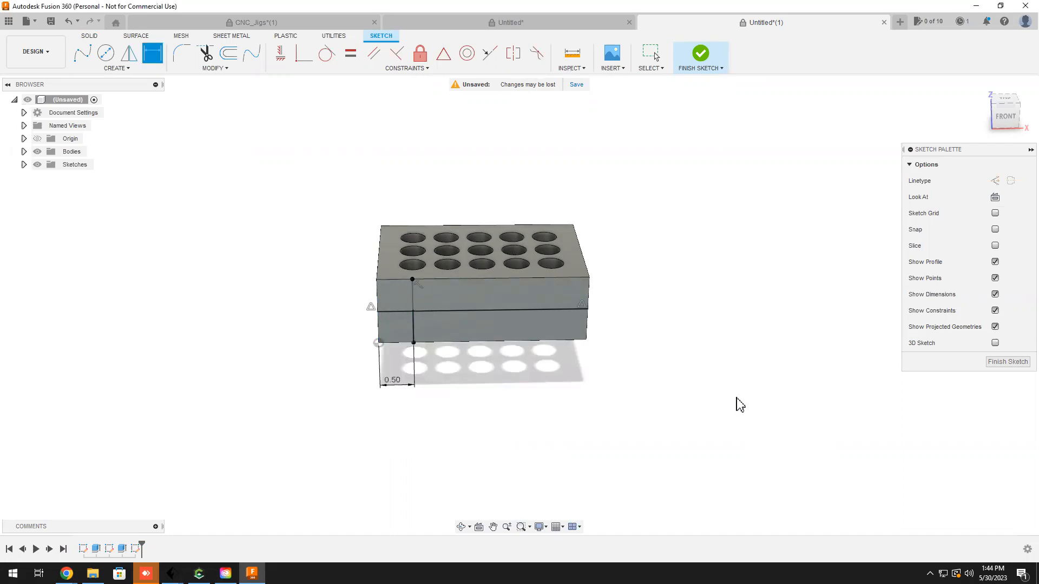
{"action": "key", "text": "Escape"}
- Convert the horizontal and vertical lines on the front face to construction linetype
{"action": "left_click", "coordinate": [459, 310]}
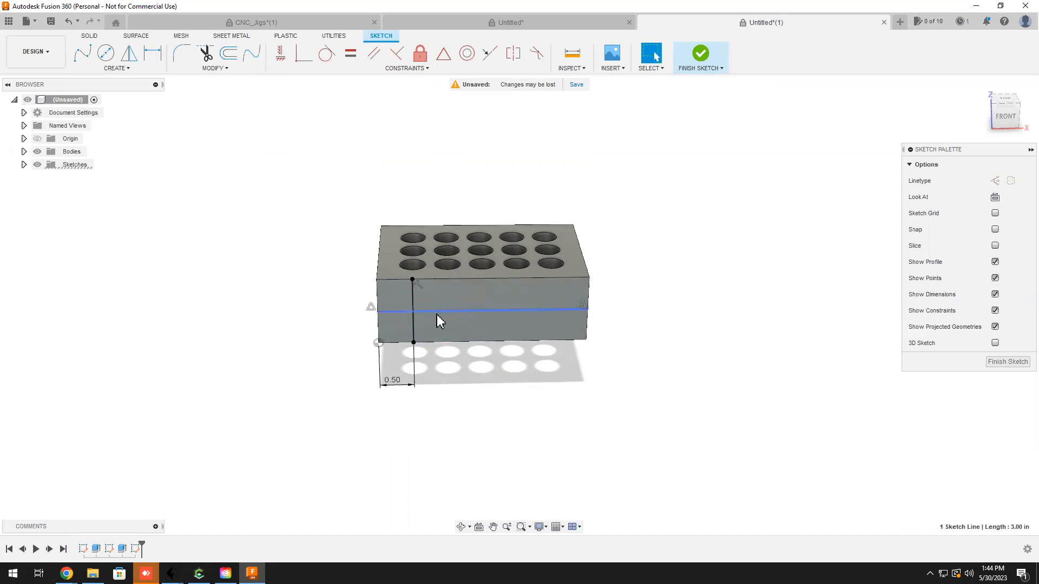
{"action": "left_click", "coordinate": [412, 298], "text": "ctrl"}
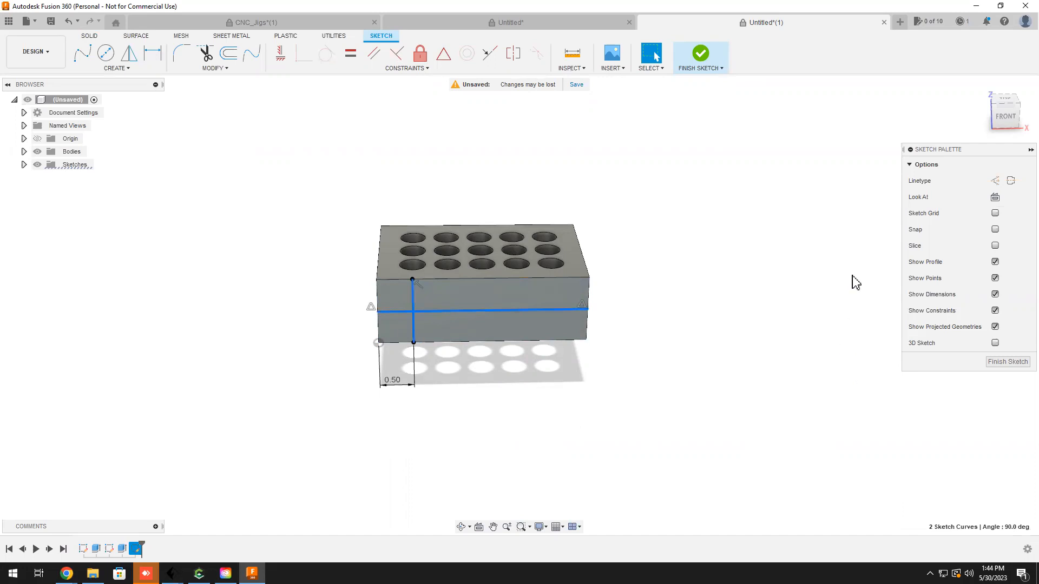
{"action": "left_click", "coordinate": [994, 180]}
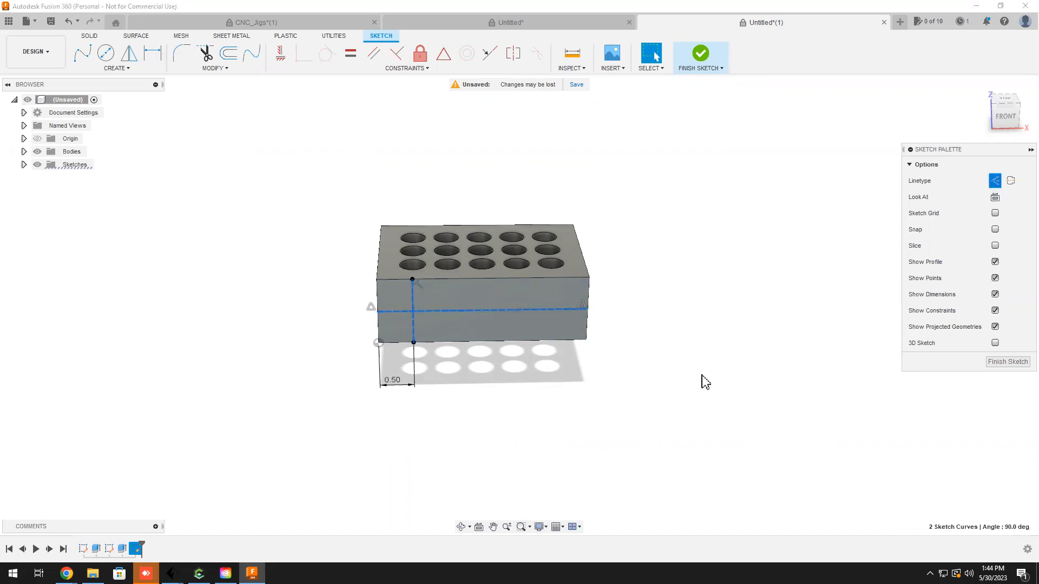
{"action": "key", "text": "Escape"}
- Draw a 0.375 in diameter circle centred on the intersection of the two construction lines
{"action": "left_click", "coordinate": [105, 52]}
{"action": "left_click", "coordinate": [413, 312]}
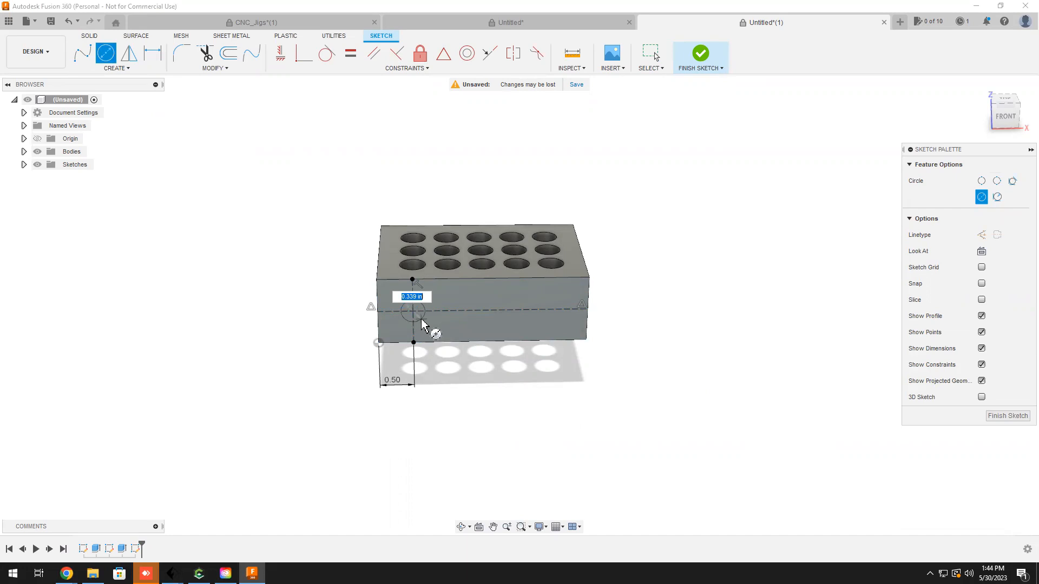
{"action": "type", "text": ".375"}
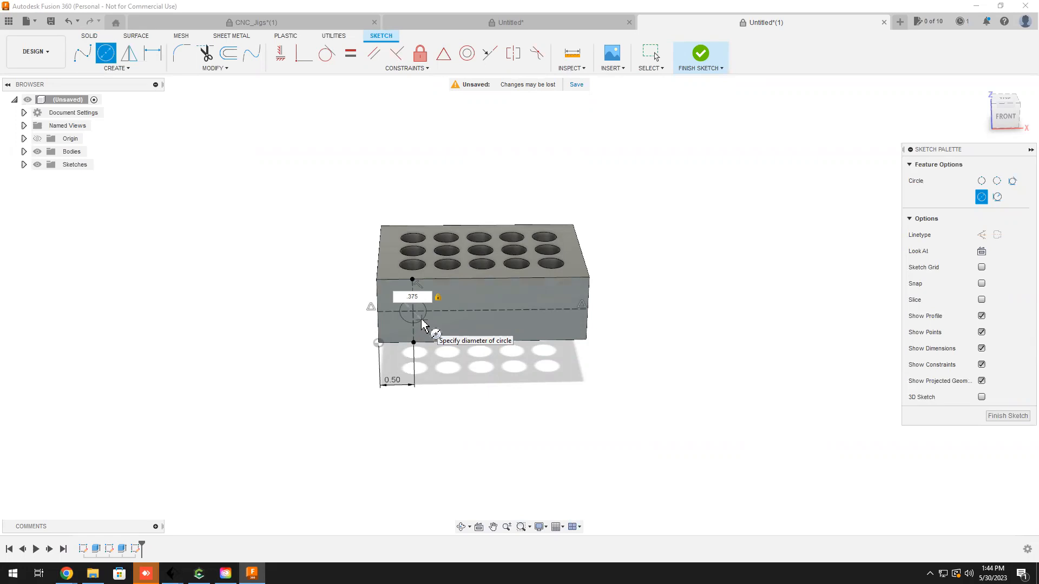
{"action": "key", "text": "Return"}
{"action": "key", "text": "Escape"}
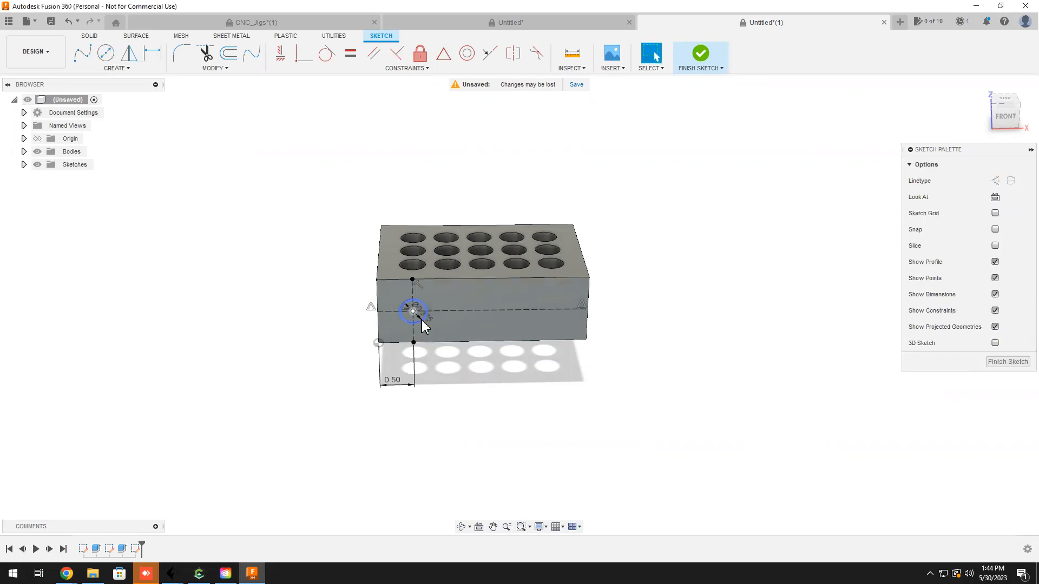
{"action": "left_click", "coordinate": [226, 70]}
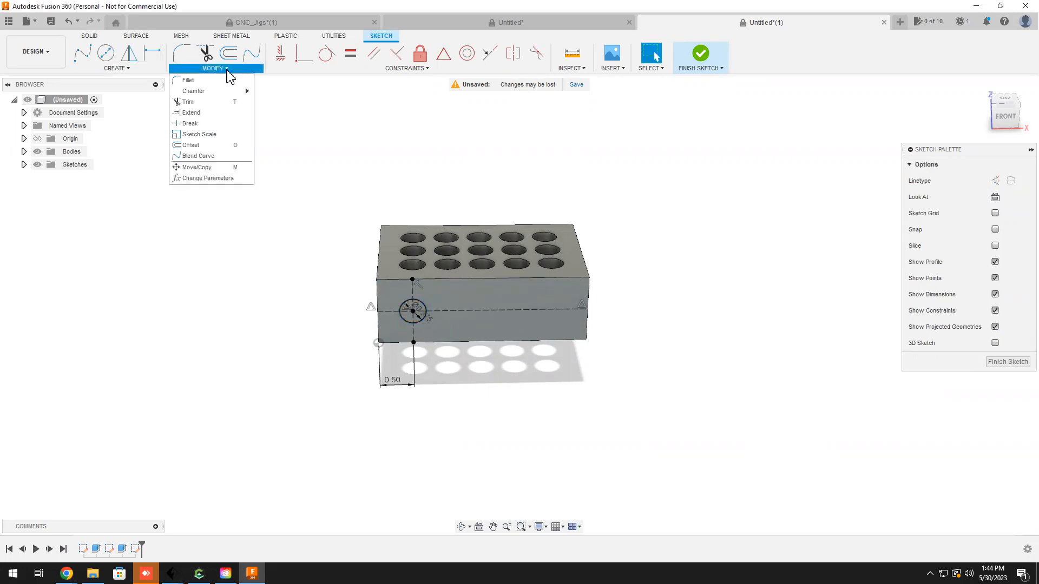
{"action": "left_click", "coordinate": [203, 179]}
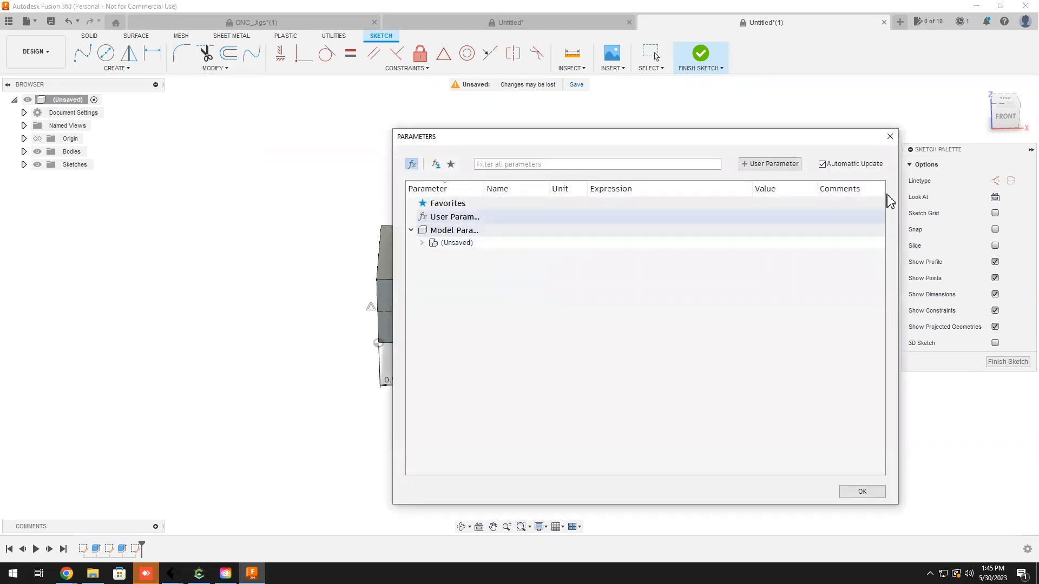
{"action": "left_click", "coordinate": [889, 136]}
{"action": "key", "text": "Escape"}
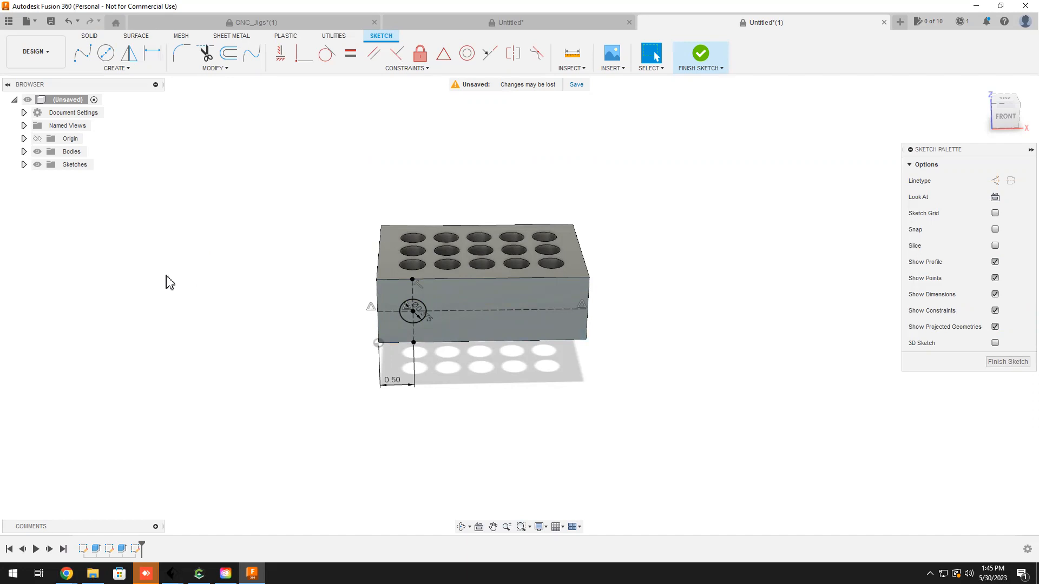
- Create a rectangular pattern of the front-face circle with 5 instances over a 2 in extent along the block's length
{"action": "left_click", "coordinate": [413, 323]}
{"action": "left_click", "coordinate": [128, 69]}
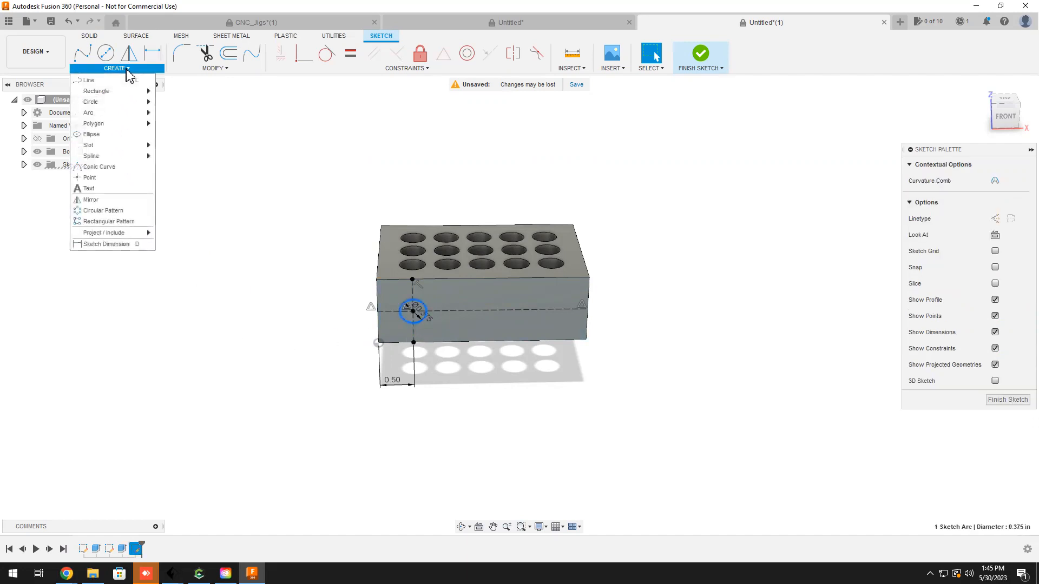
{"action": "left_click", "coordinate": [108, 221]}
{"action": "left_click_drag", "start_coordinate": [423, 311], "coordinate": [543, 311]}
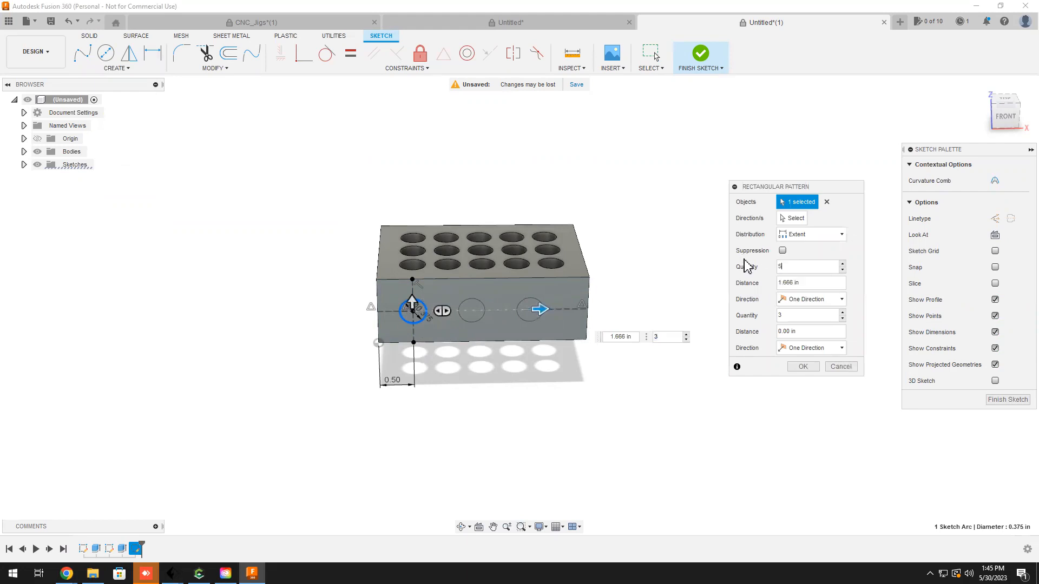
{"action": "left_click_drag", "start_coordinate": [544, 309], "coordinate": [560, 309]}
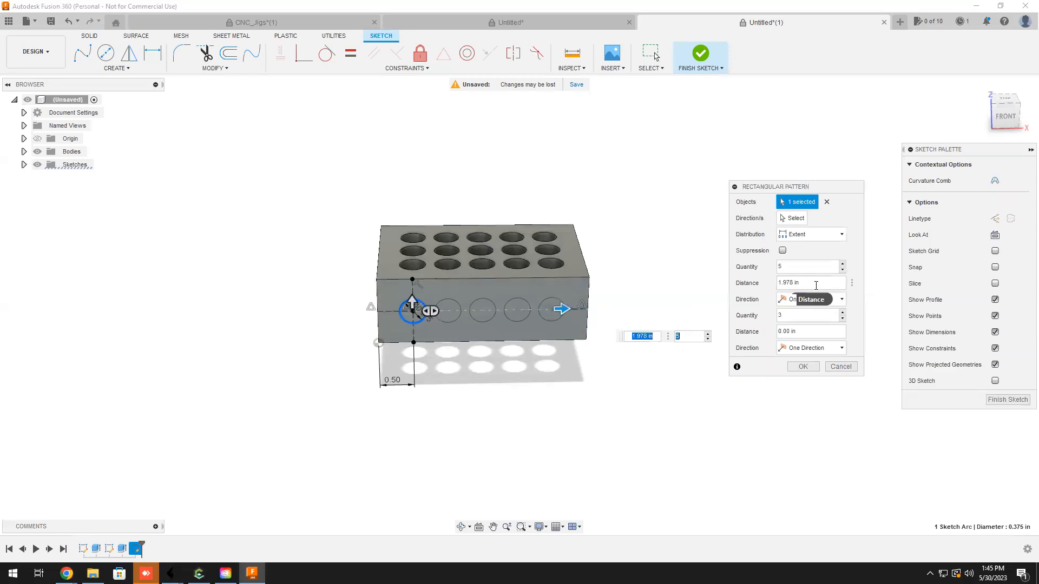
{"action": "left_click", "coordinate": [816, 283]}
{"action": "type", "text": "2"}
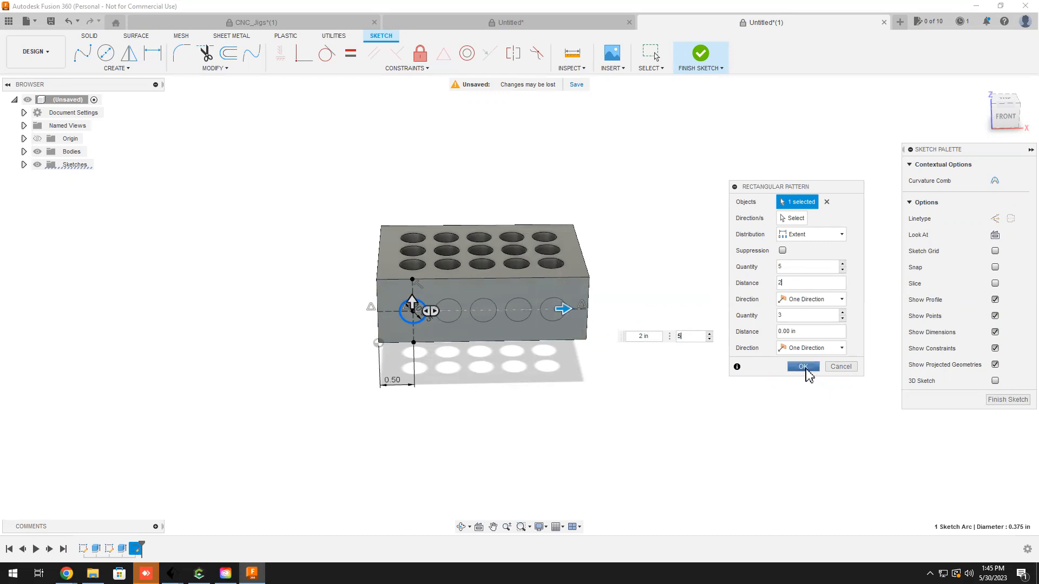
{"action": "left_click", "coordinate": [802, 368]}
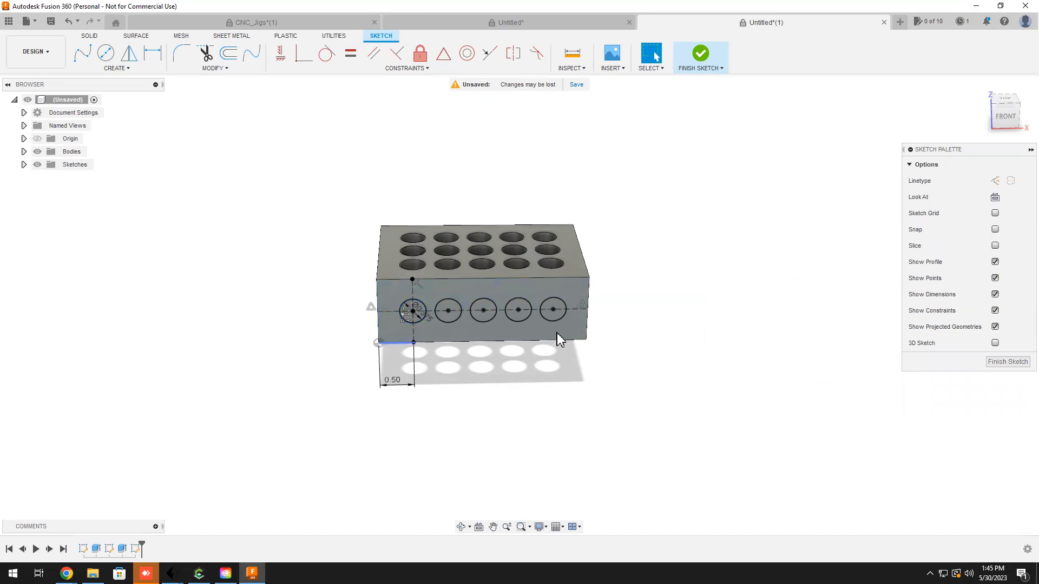
- Extrude the five front-face circle profiles into the block as a cut to form the row of holes
{"action": "left_click", "coordinate": [559, 316]}
{"action": "left_click", "coordinate": [517, 309]}
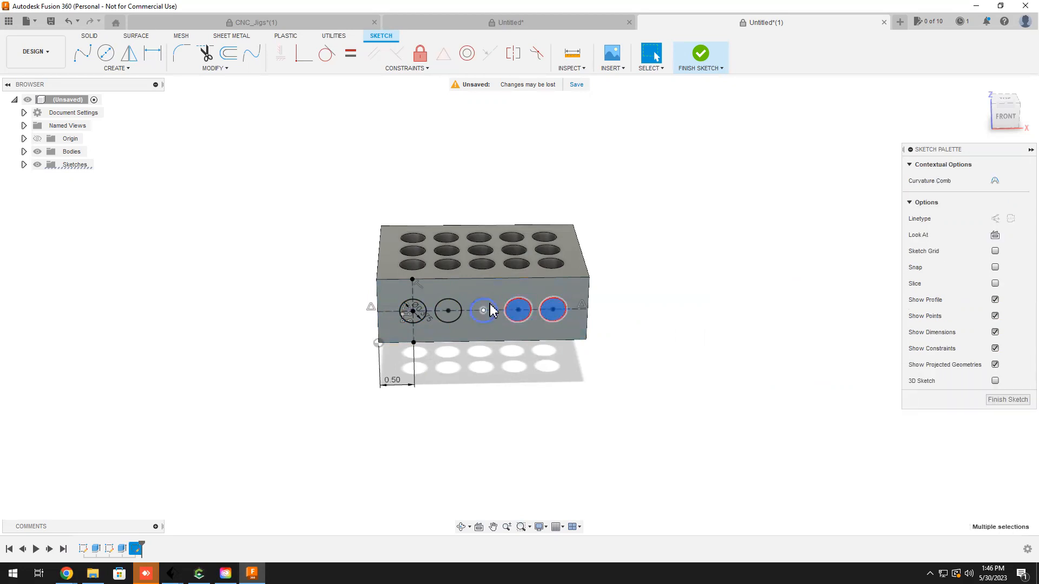
{"action": "left_click", "coordinate": [489, 316]}
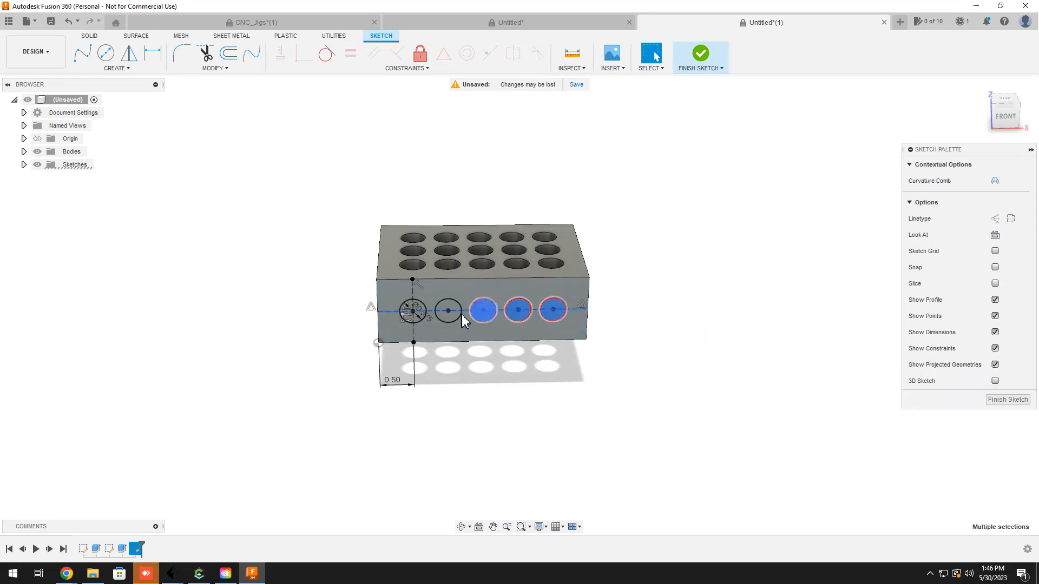
{"action": "left_click", "coordinate": [448, 311]}
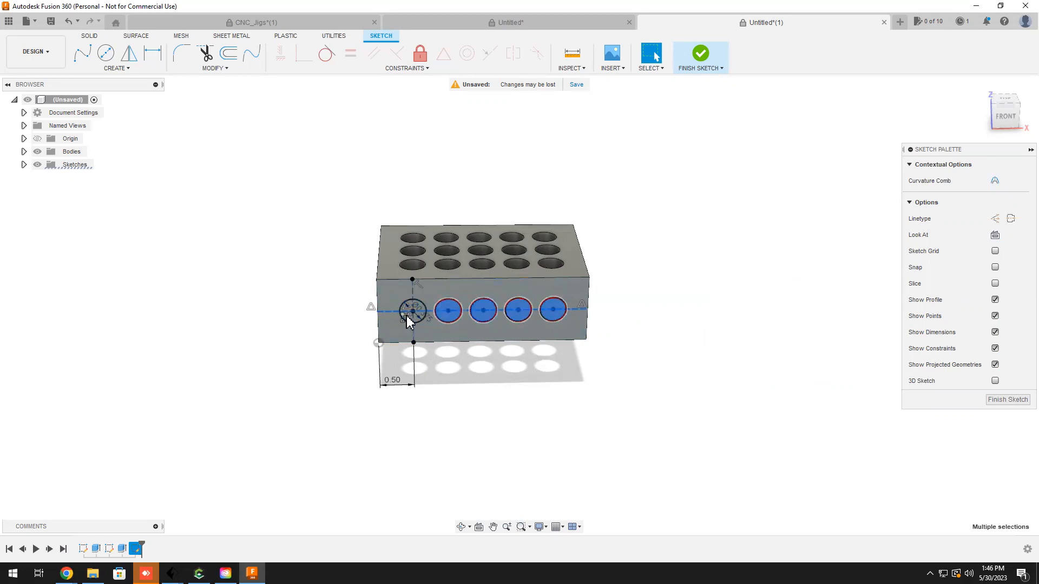
{"action": "scroll", "coordinate": [413, 319], "scroll_direction": "up", "scroll_amount": 5}
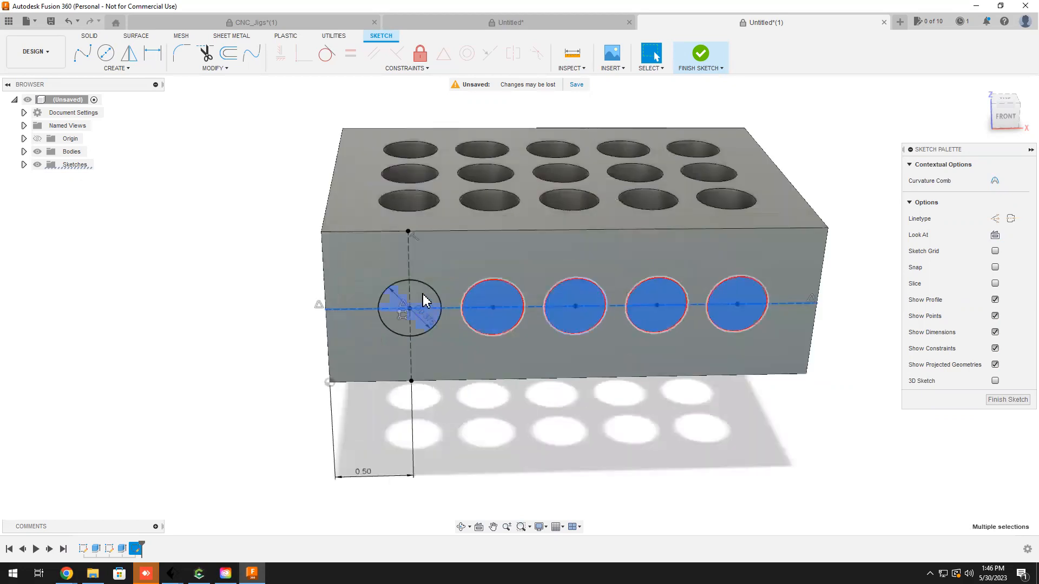
{"action": "left_click", "coordinate": [426, 301], "text": "ctrl"}
{"action": "scroll", "coordinate": [422, 301], "scroll_direction": "down", "scroll_amount": 5}
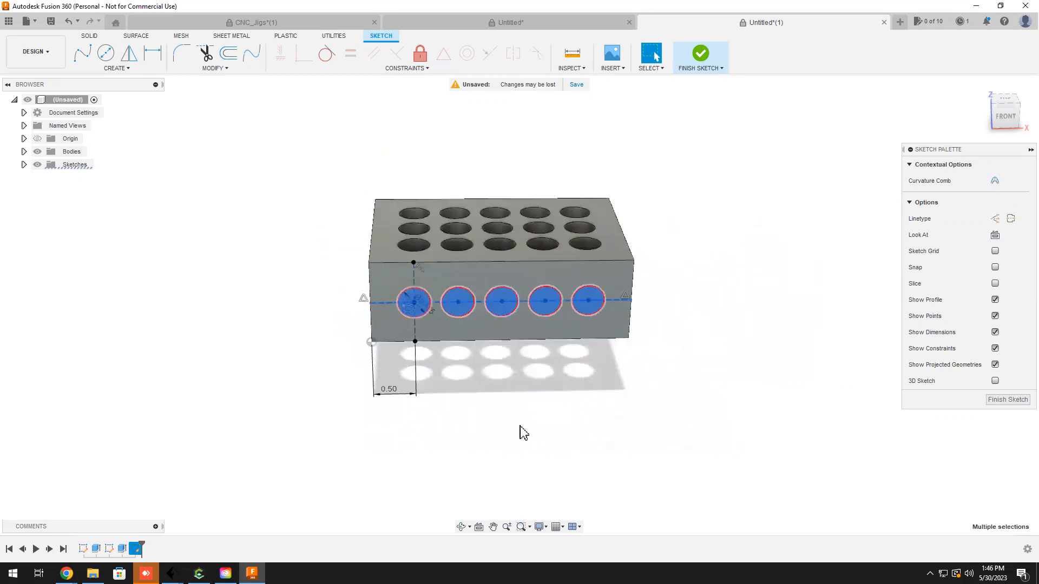
{"action": "key", "text": "e"}
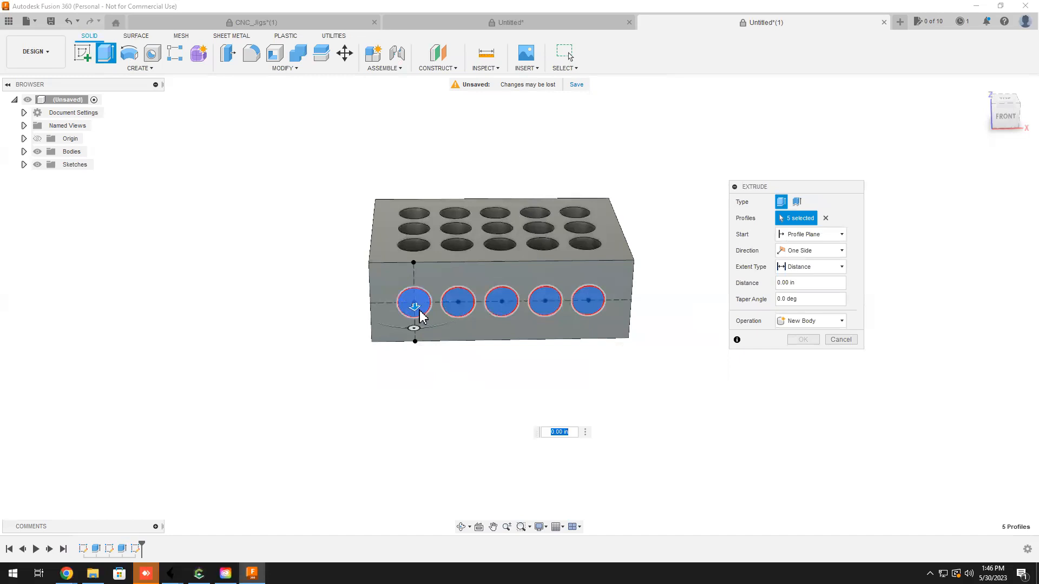
{"action": "left_click_drag", "start_coordinate": [414, 305], "coordinate": [416, 177]}
{"action": "left_click", "coordinate": [803, 356]}
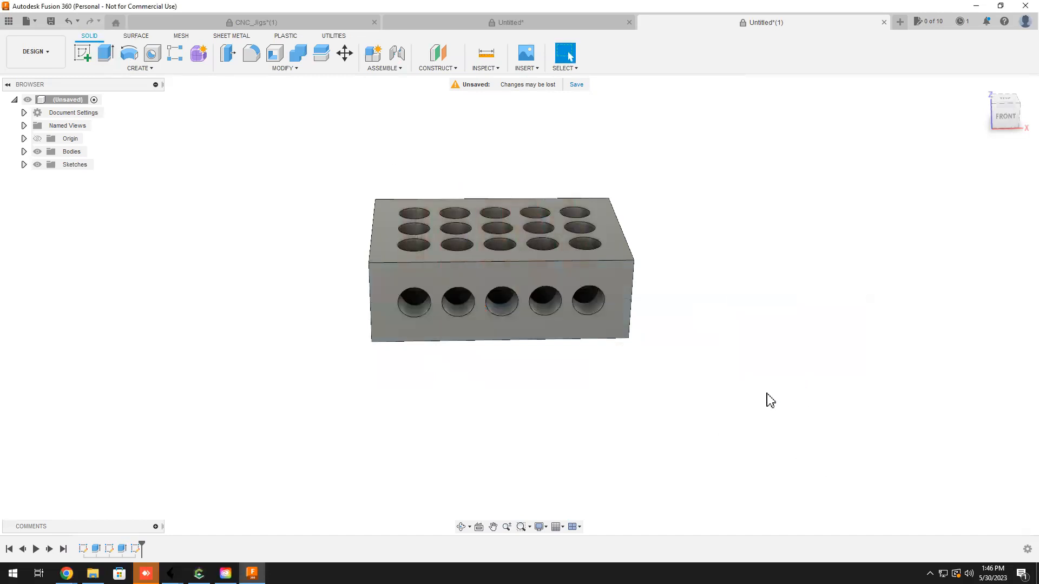
- Start a sketch on the block's left face and draw a construction line joining the midpoints of its two 1 in edges
{"action": "middle_click_drag", "start_coordinate": [561, 400], "coordinate": [625, 411], "text": "shift"}
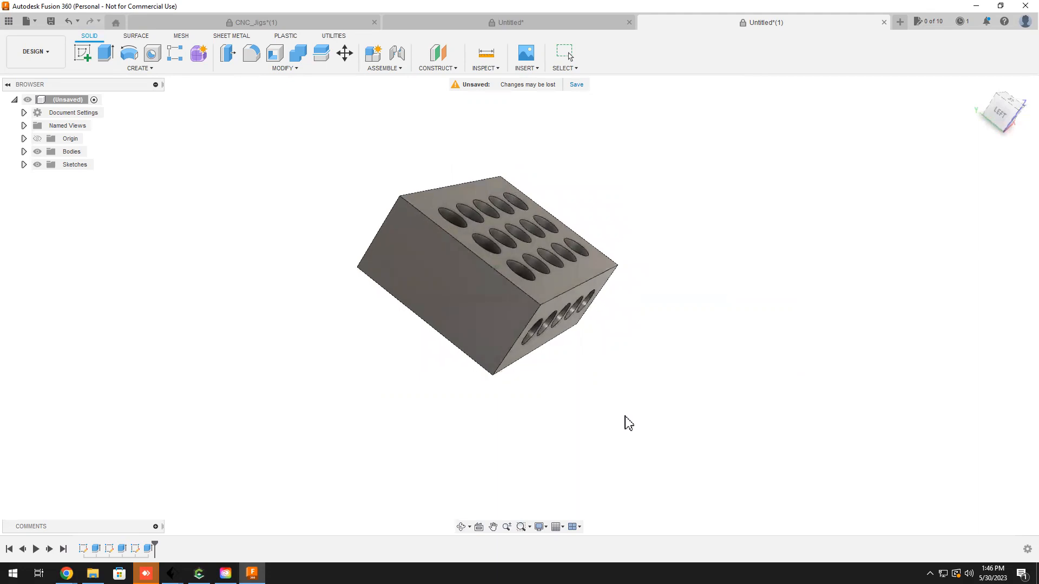
{"action": "left_click", "coordinate": [147, 70]}
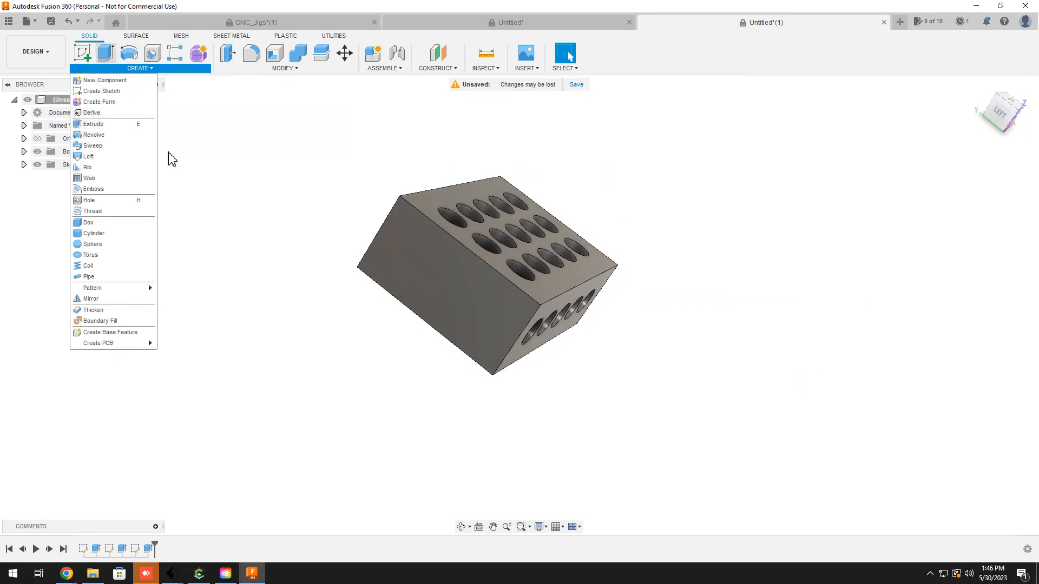
{"action": "left_click", "coordinate": [82, 53]}
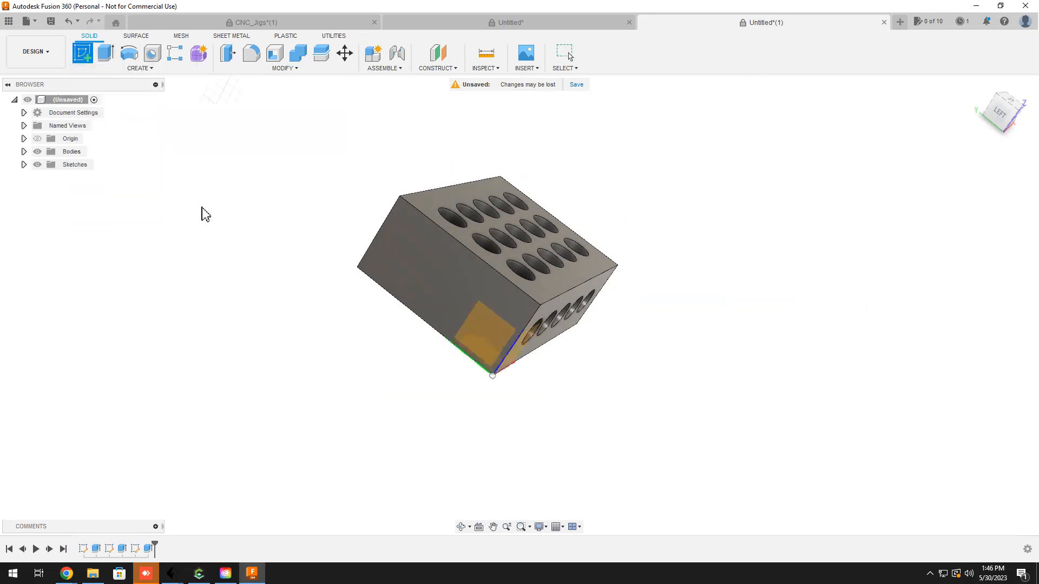
{"action": "left_click", "coordinate": [426, 236]}
{"action": "left_click", "coordinate": [112, 69]}
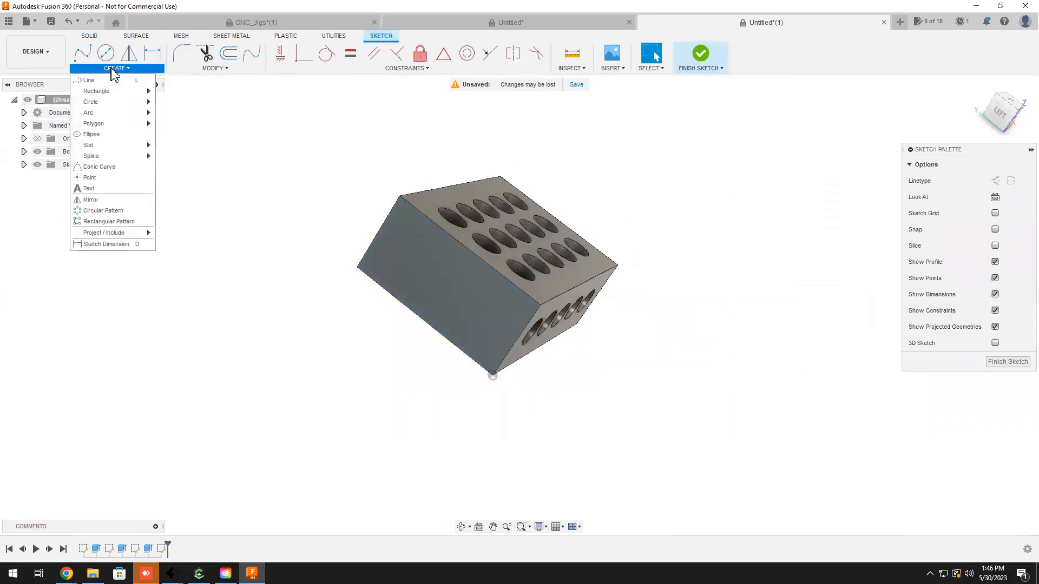
{"action": "left_click", "coordinate": [90, 80]}
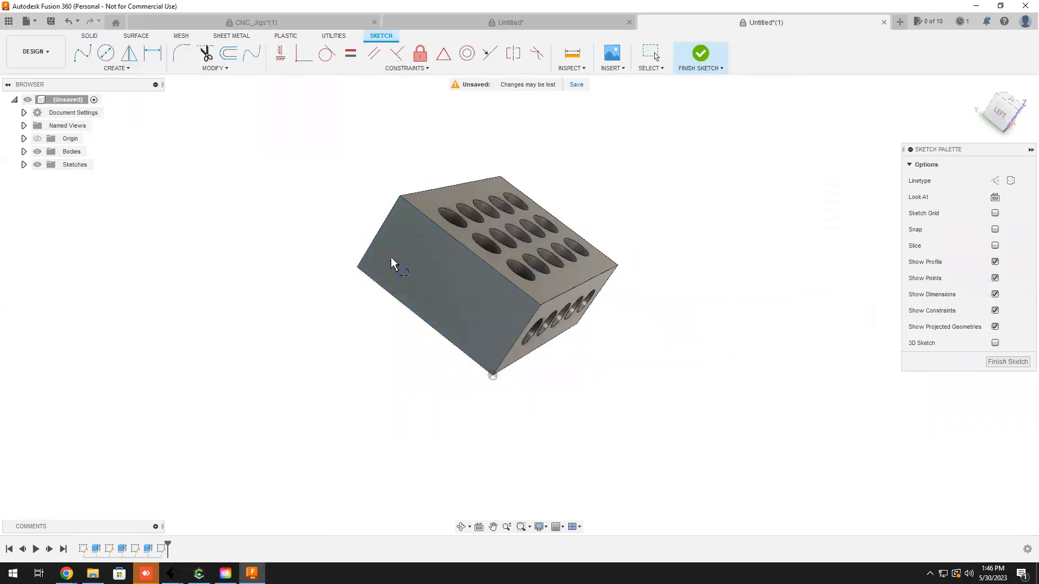
{"action": "left_click", "coordinate": [378, 232]}
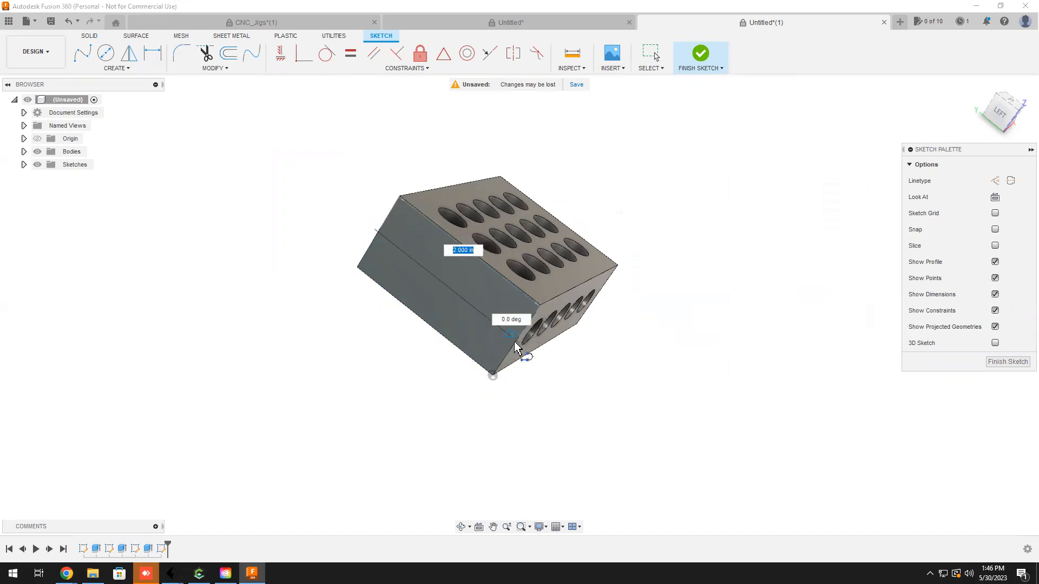
{"action": "left_click", "coordinate": [514, 346]}
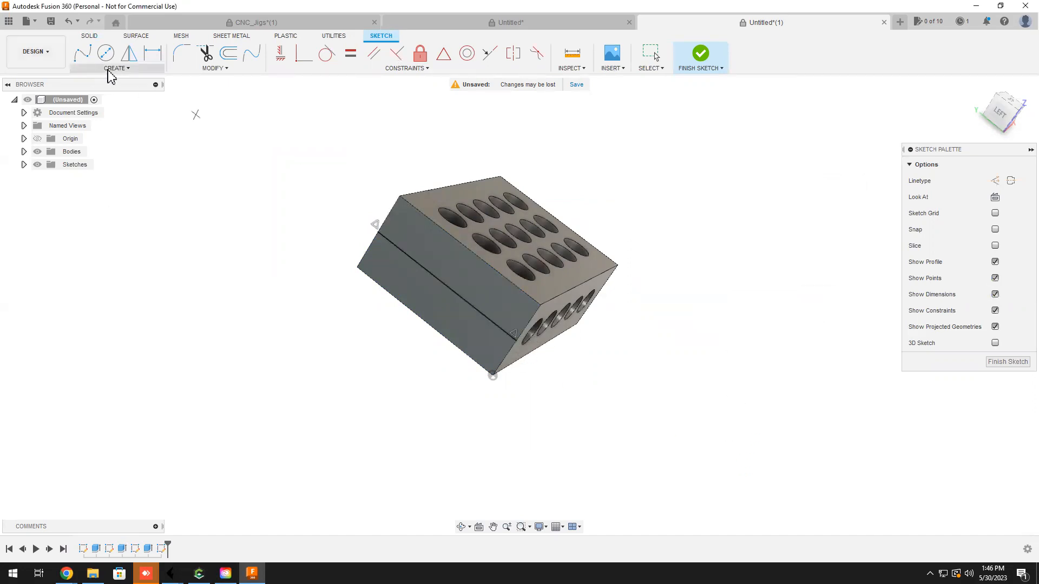
{"action": "key", "text": "Escape"}
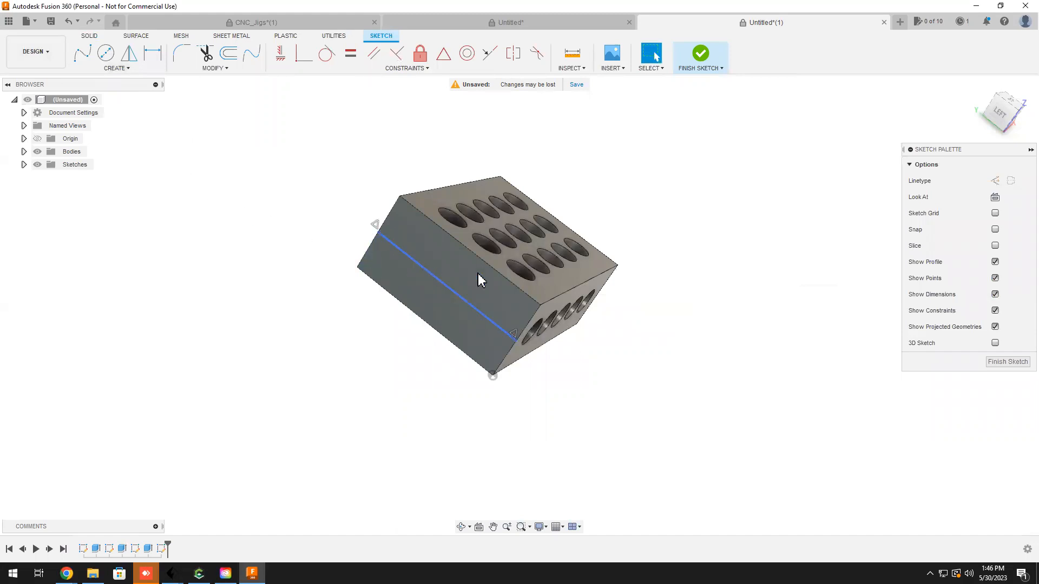
{"action": "left_click", "coordinate": [995, 182]}
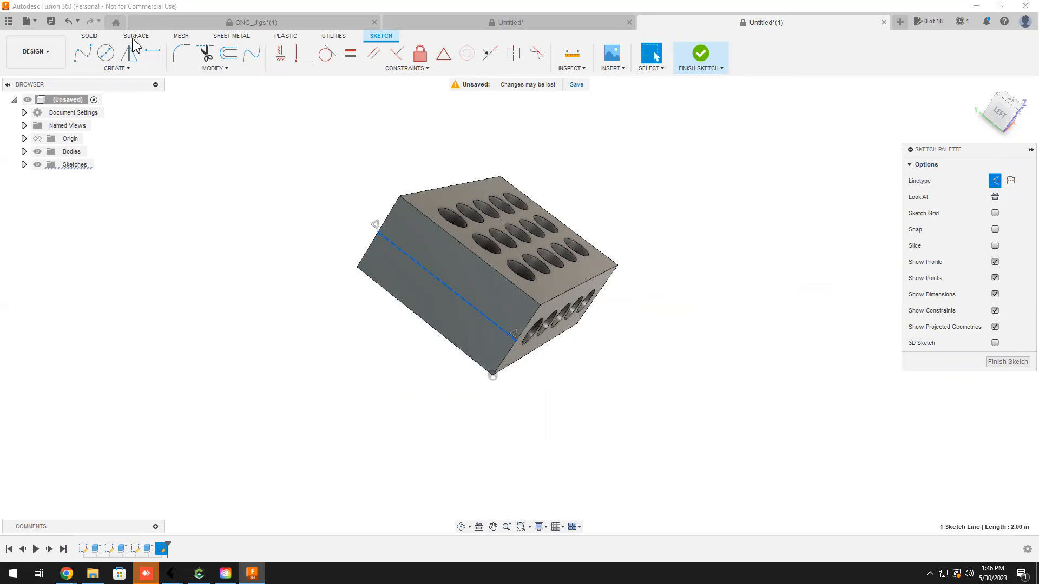
- Draw a vertical construction line across the left face and dimension it 0.5 in from the face's back edge
{"action": "left_click", "coordinate": [117, 68]}
{"action": "left_click", "coordinate": [116, 79]}
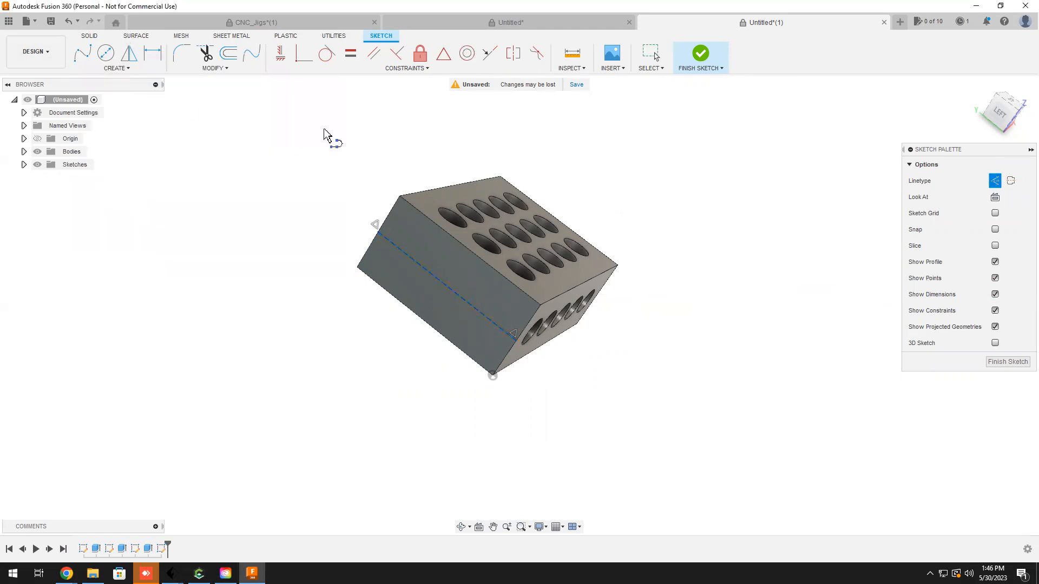
{"action": "left_click", "coordinate": [439, 230]}
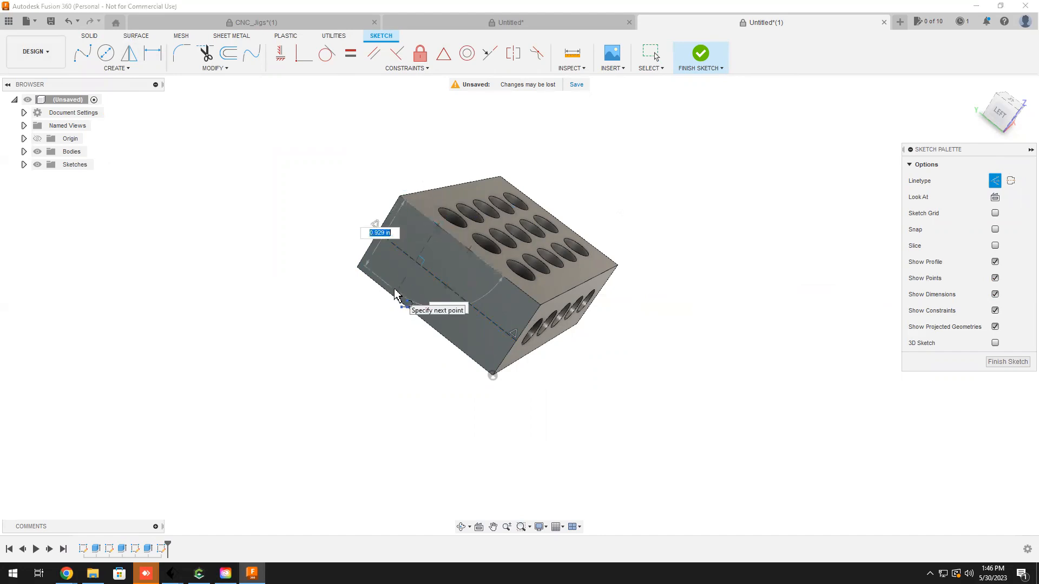
{"action": "left_click", "coordinate": [393, 296]}
{"action": "key", "text": "Escape"}
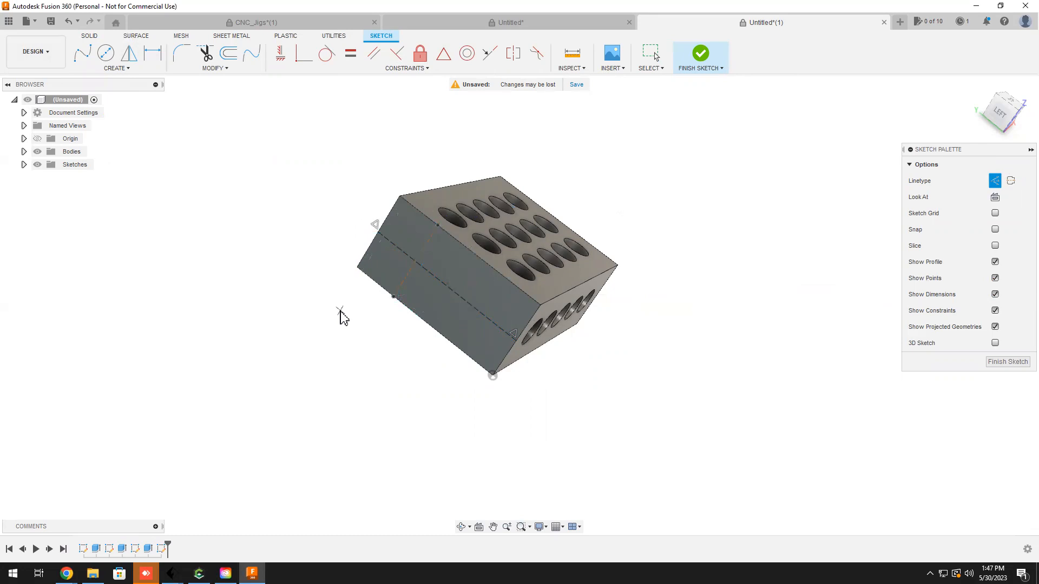
{"action": "key", "text": "d"}
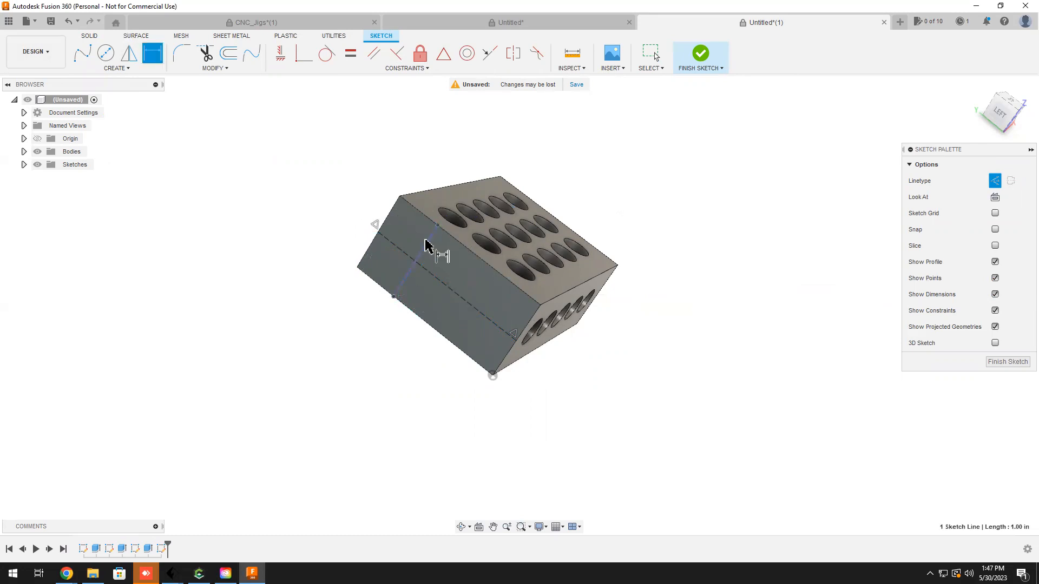
{"action": "left_click", "coordinate": [397, 216]}
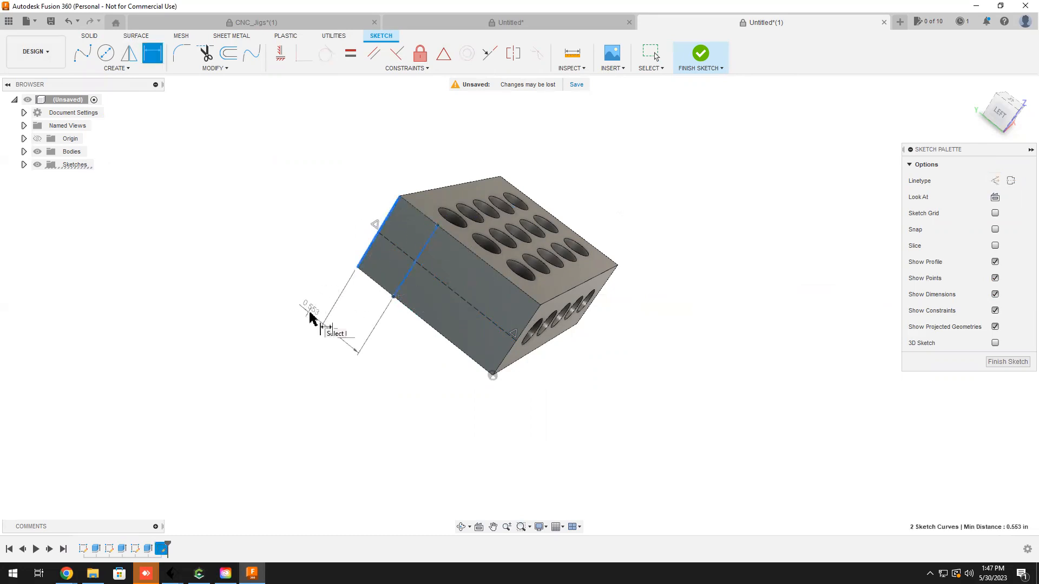
{"action": "left_click", "coordinate": [308, 317]}
{"action": "type", "text": ".5"}
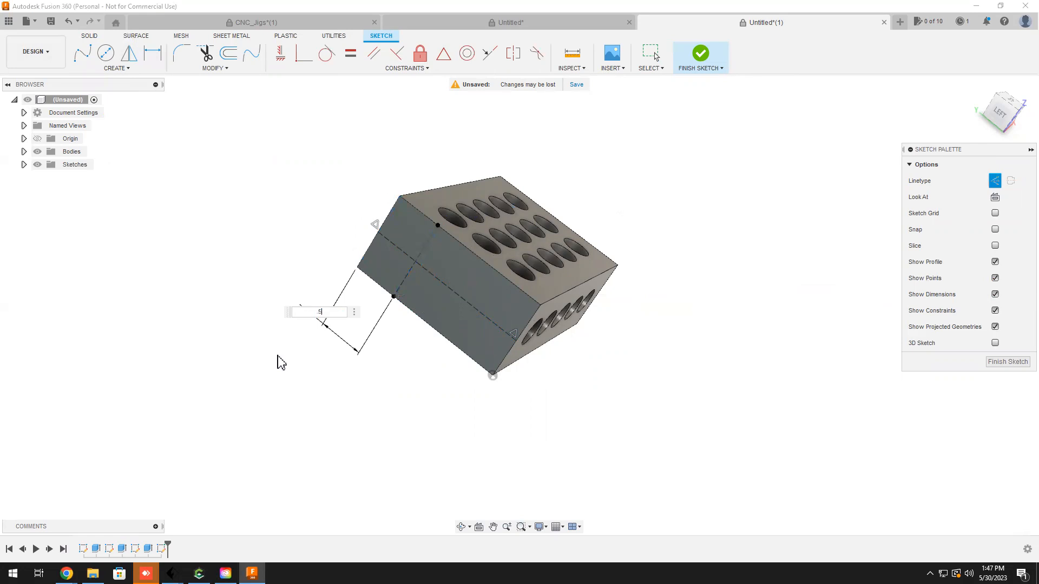
{"action": "key", "text": "Return"}
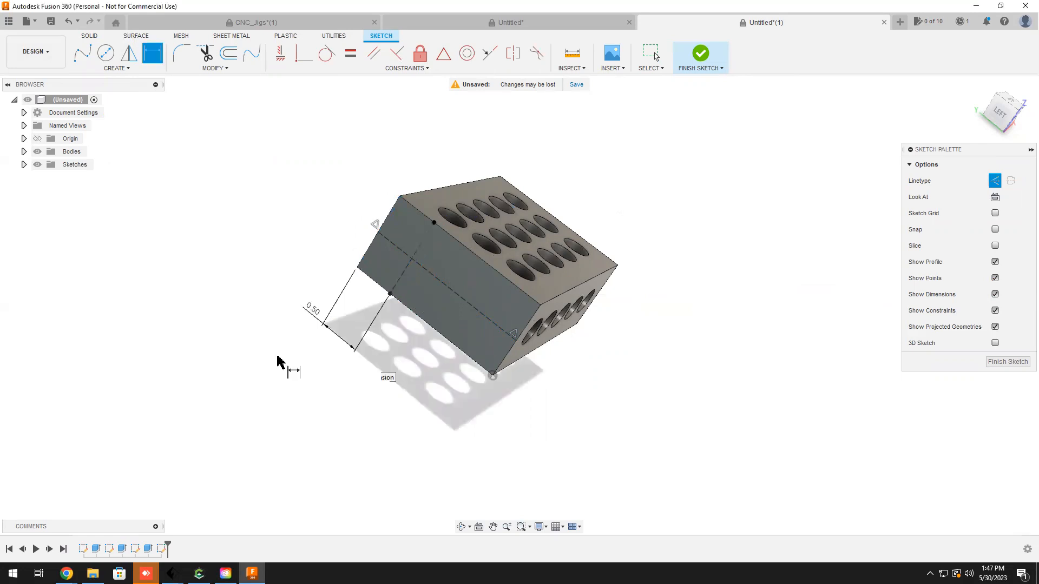
- Draw a 0.375 in diameter circle centred on the intersection of the left face's construction lines and give it normal linetype
{"action": "left_click", "coordinate": [106, 53]}
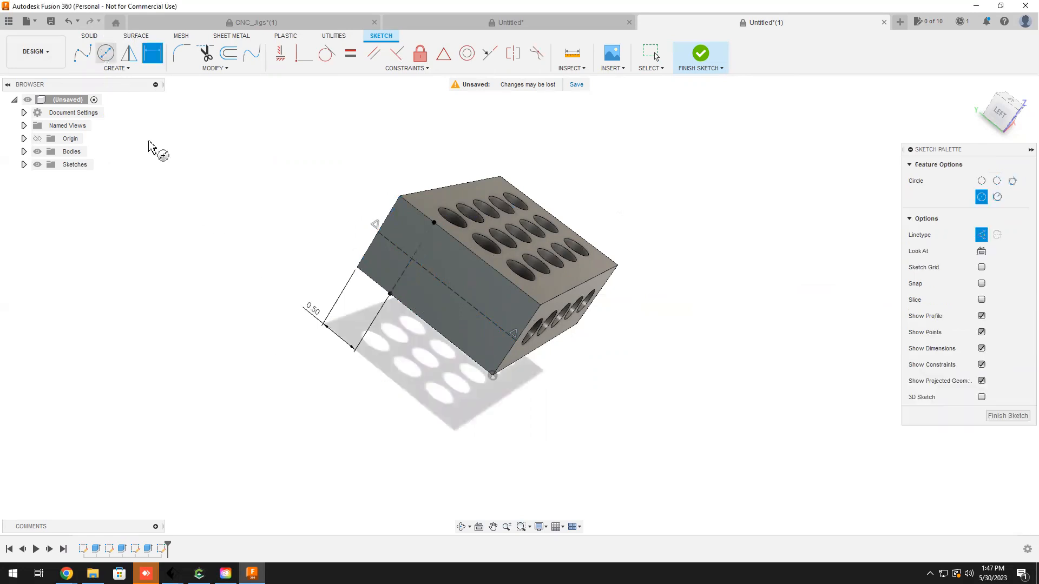
{"action": "left_click", "coordinate": [420, 265]}
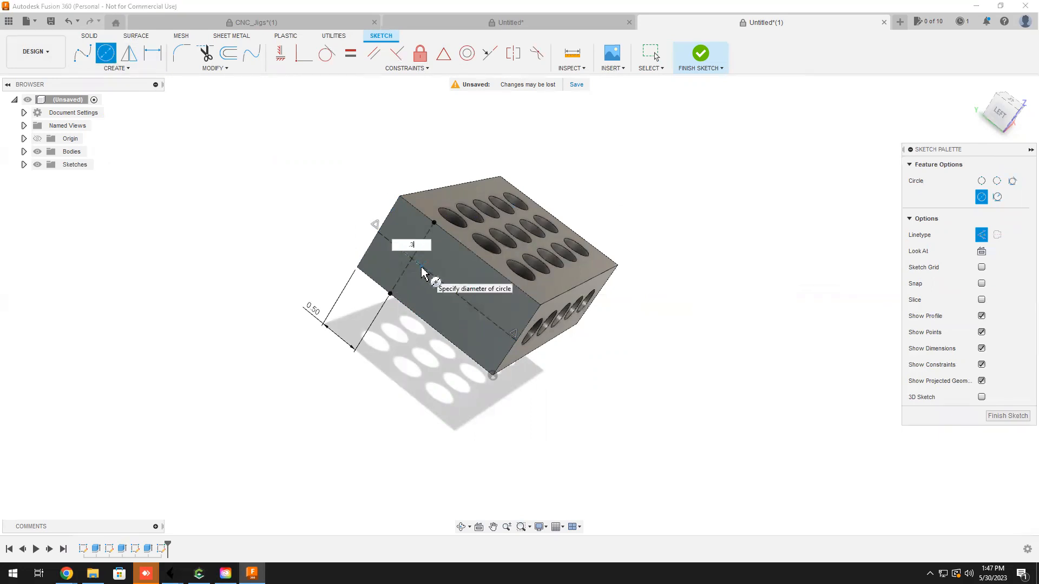
{"action": "key", "text": "Escape"}
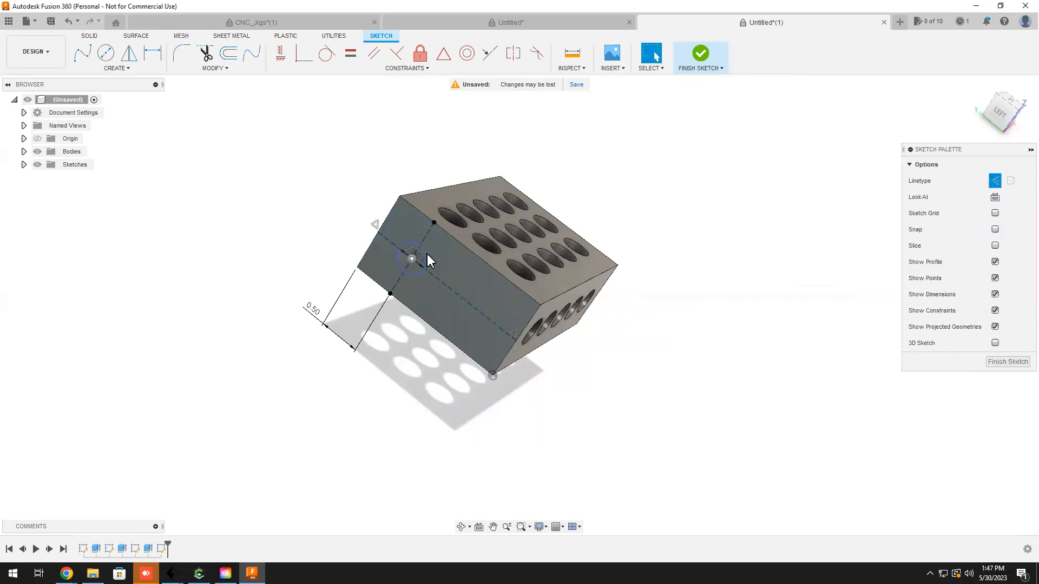
{"action": "left_click", "coordinate": [428, 261]}
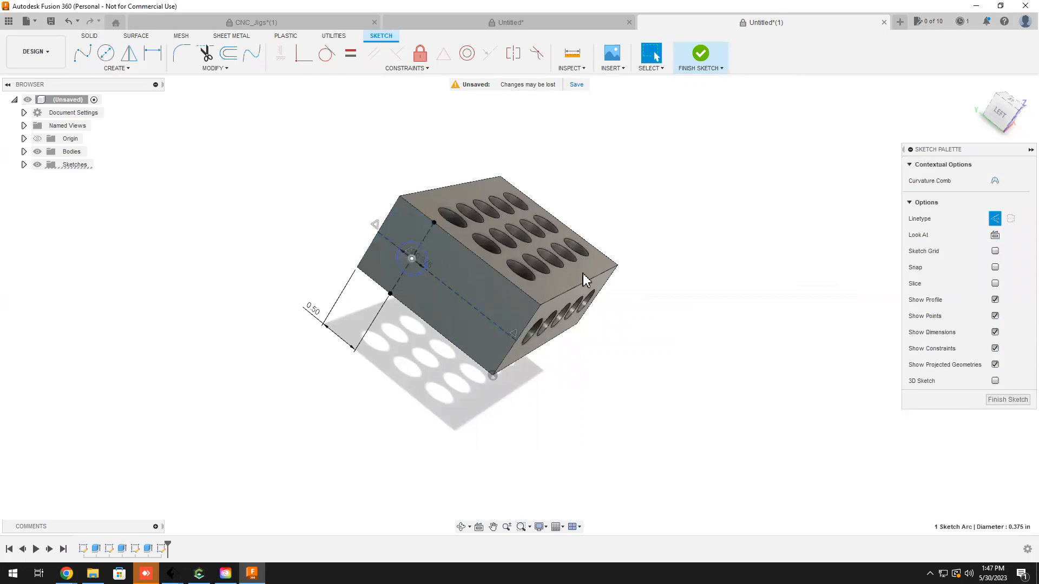
{"action": "left_click", "coordinate": [994, 218]}
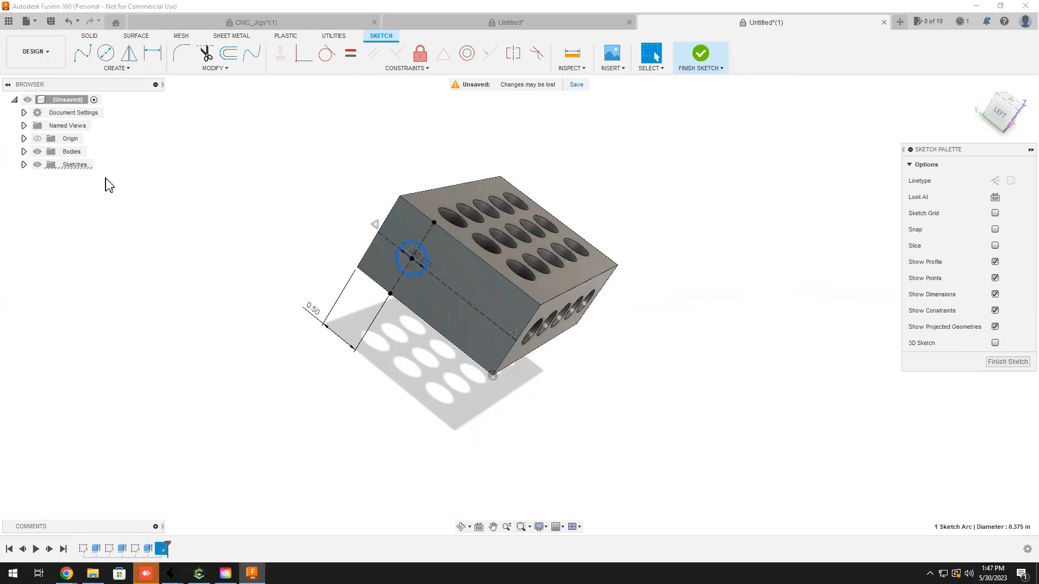
- Create a rectangular pattern of the left-face circle with 3 instances over a 1 in extent along the horizontal construction line
{"action": "left_click", "coordinate": [115, 69]}
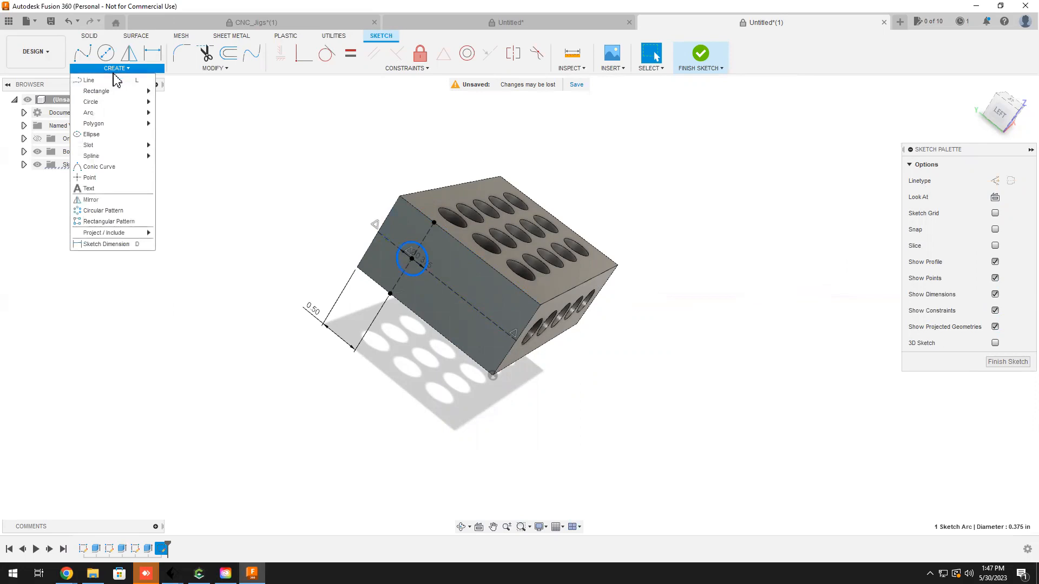
{"action": "left_click", "coordinate": [110, 221]}
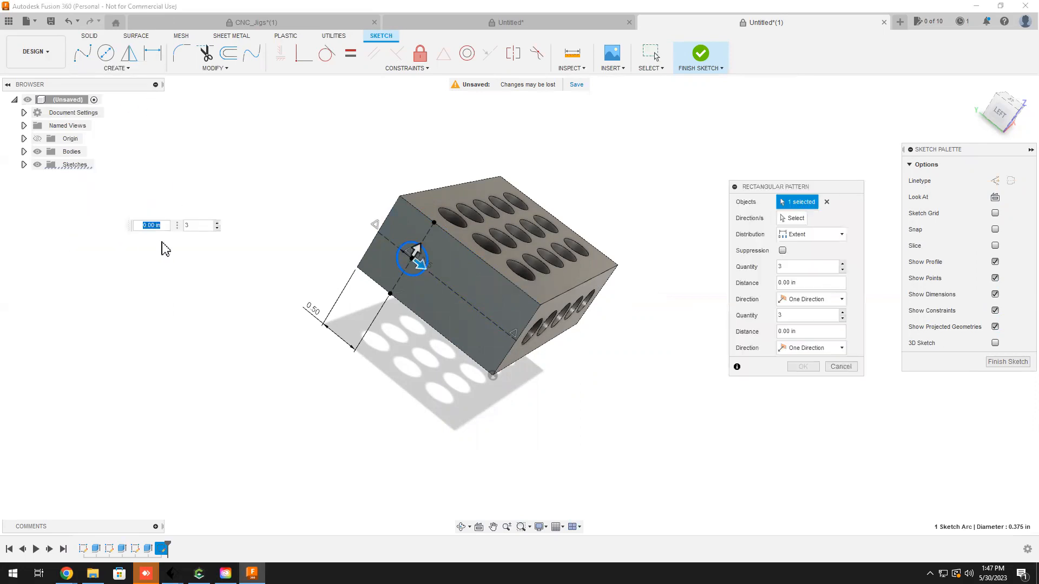
{"action": "left_click_drag", "start_coordinate": [420, 264], "coordinate": [486, 324]}
{"action": "key", "text": "Tab"}
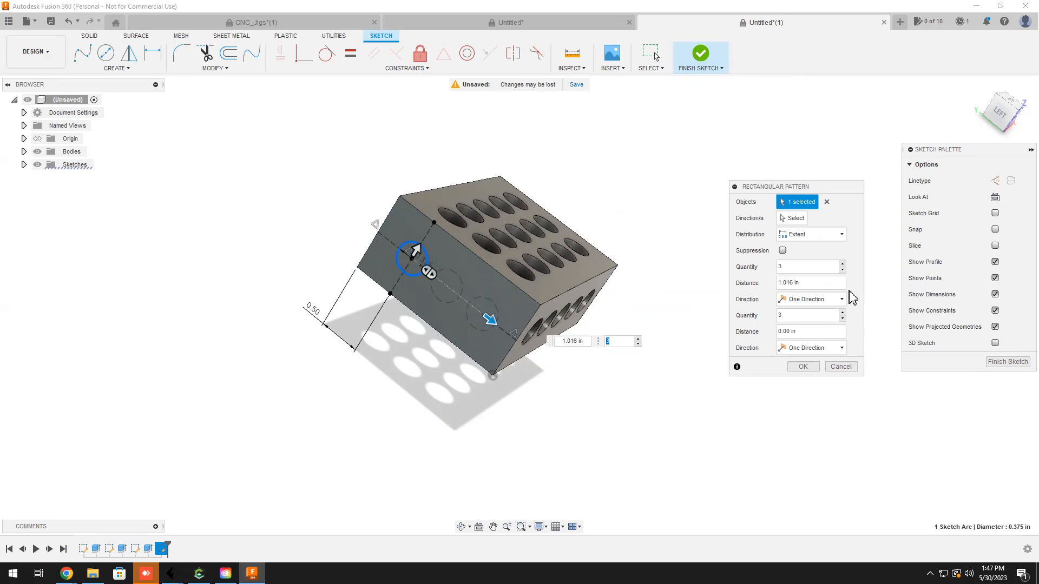
{"action": "left_click", "coordinate": [794, 279]}
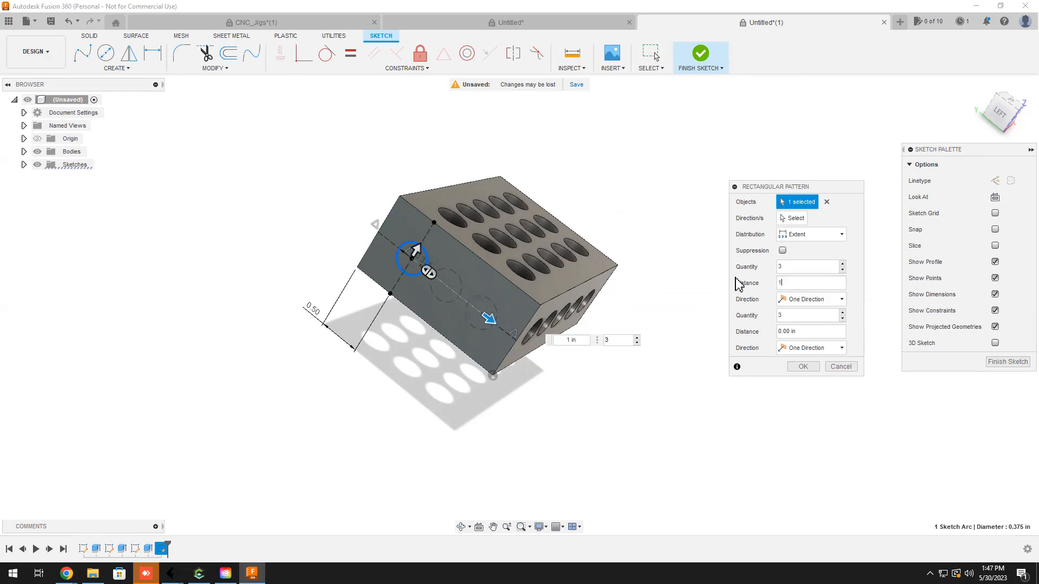
{"action": "key", "text": "Return"}
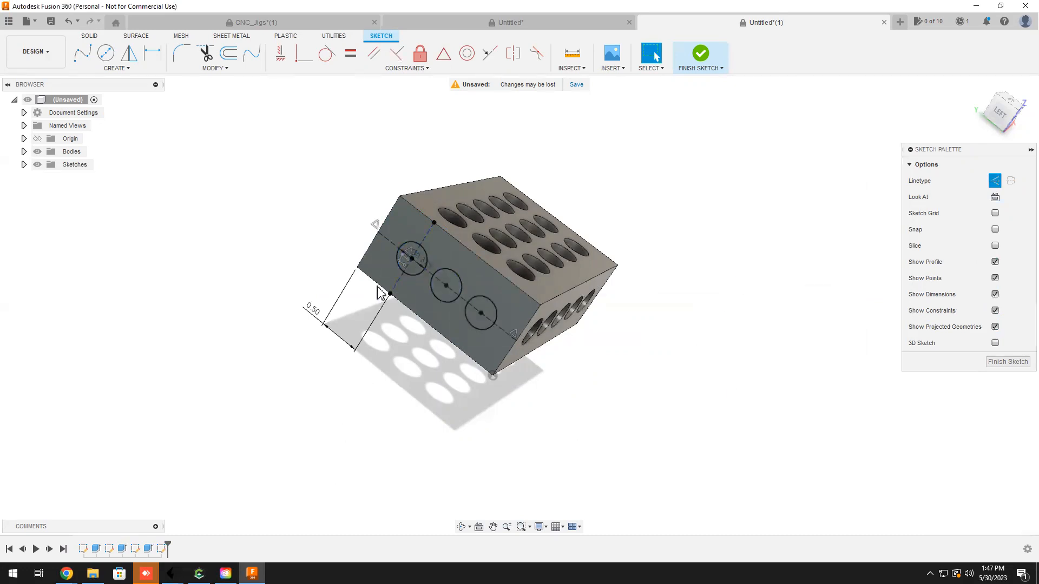
- Extrude the three left-face circles as a cut of about 6.38 in through the full length of the block
{"action": "left_click", "coordinate": [414, 268]}
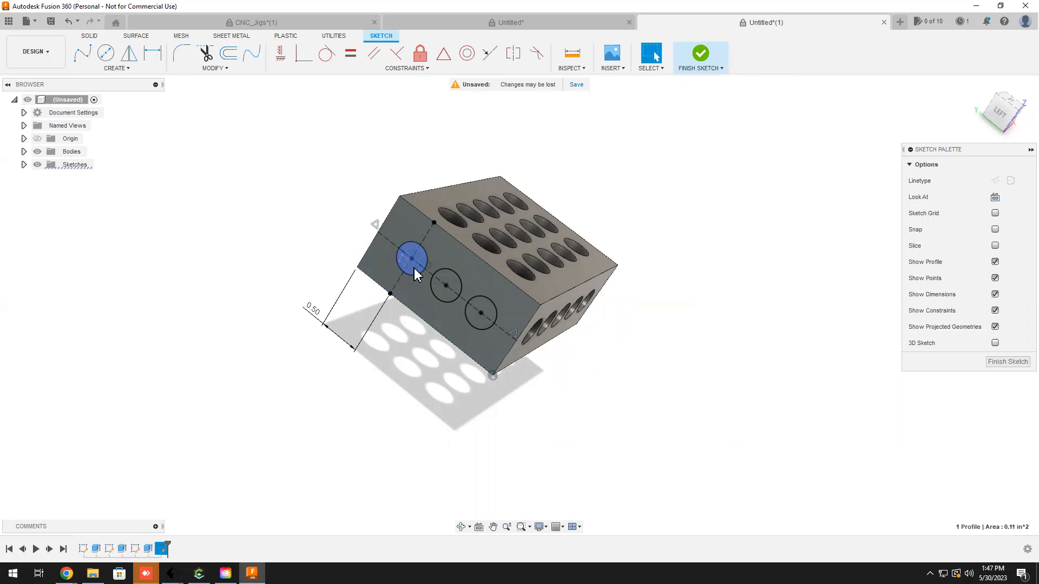
{"action": "left_click", "coordinate": [447, 285]}
{"action": "left_click", "coordinate": [492, 314]}
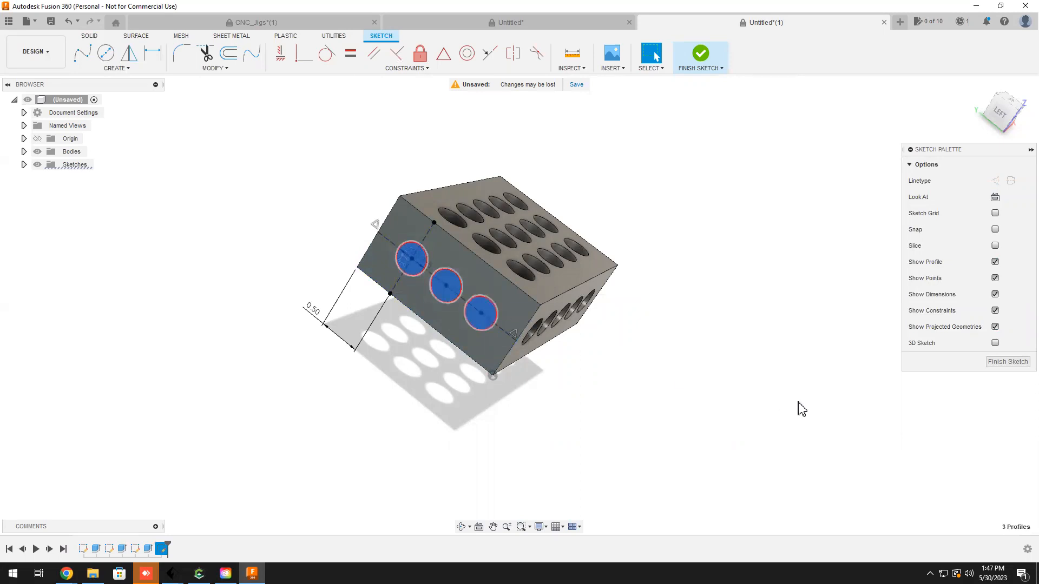
{"action": "key", "text": "e"}
{"action": "left_click_drag", "start_coordinate": [459, 323], "coordinate": [645, 264]}
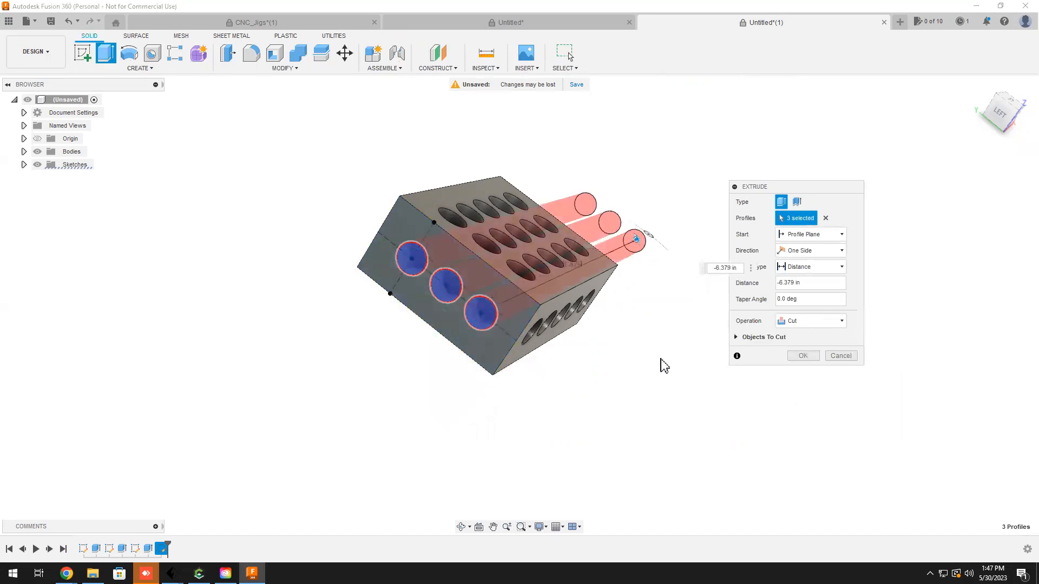
{"action": "left_click", "coordinate": [800, 356]}
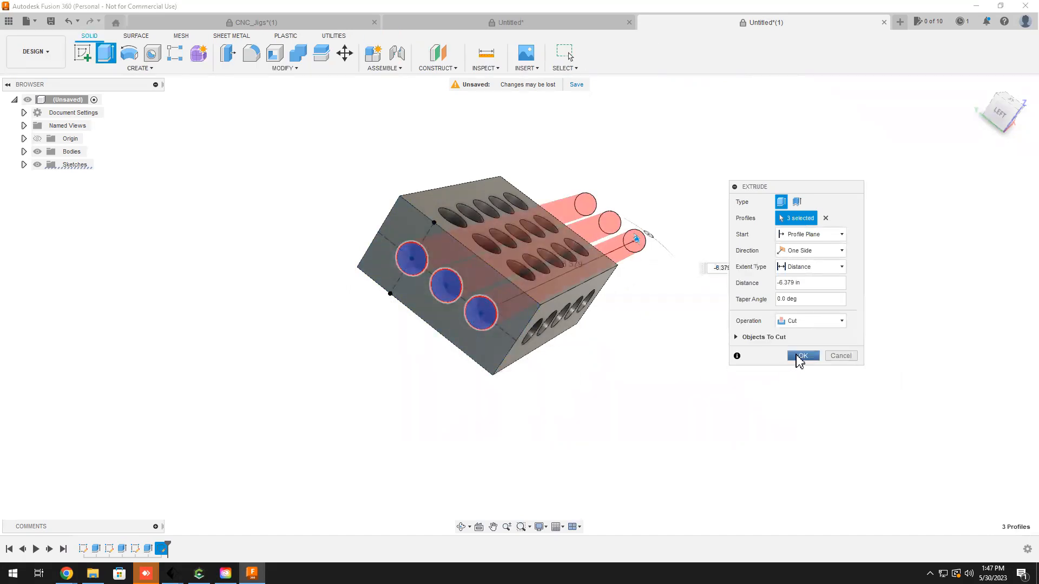
{"action": "middle_click_drag", "start_coordinate": [605, 350], "coordinate": [631, 336], "text": "shift"}
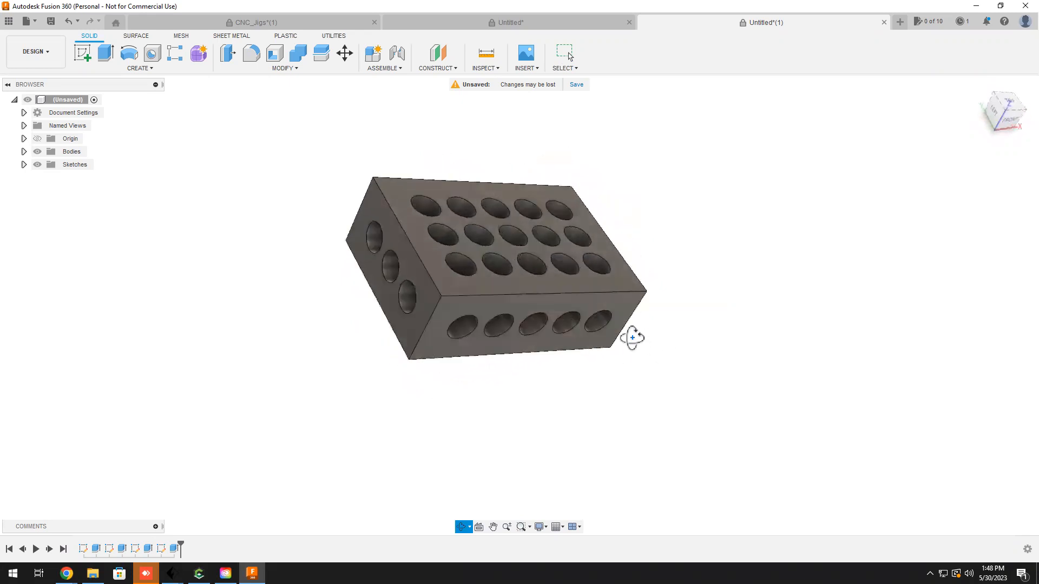
- Export the block body as a binary STL mesh in millimetres with high refinement, saved as 123 BLOCK in the local CNC JIGS folder
{"action": "left_click", "coordinate": [23, 152]}
{"action": "left_click", "coordinate": [79, 168]}
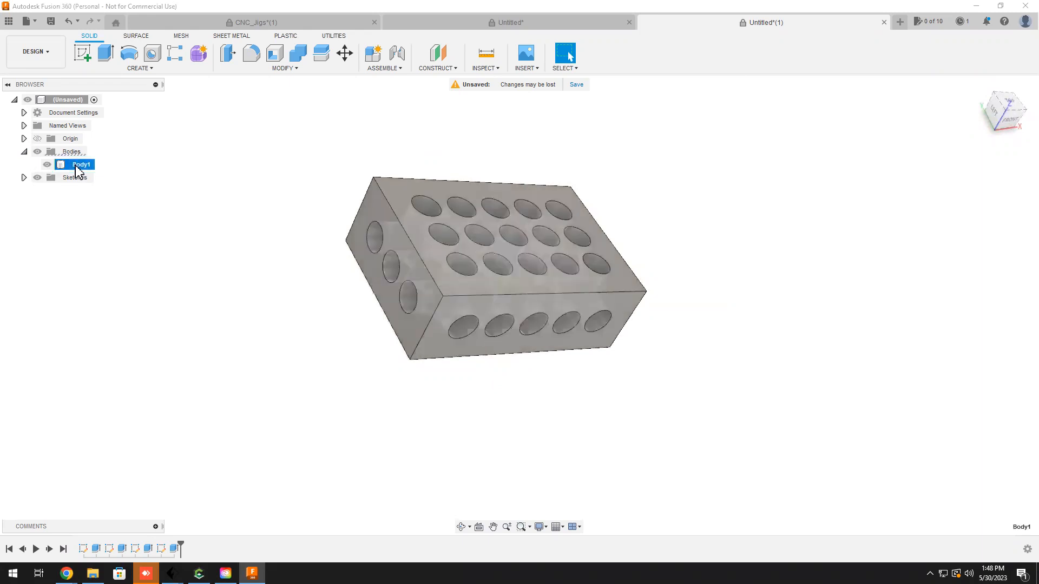
{"action": "right_click", "coordinate": [76, 167]}
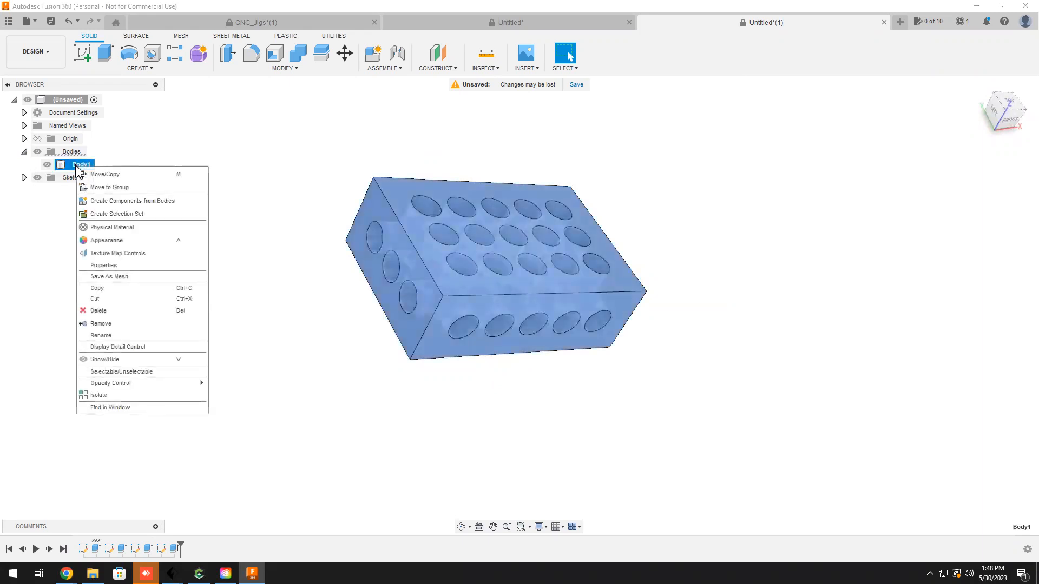
{"action": "left_click", "coordinate": [115, 277]}
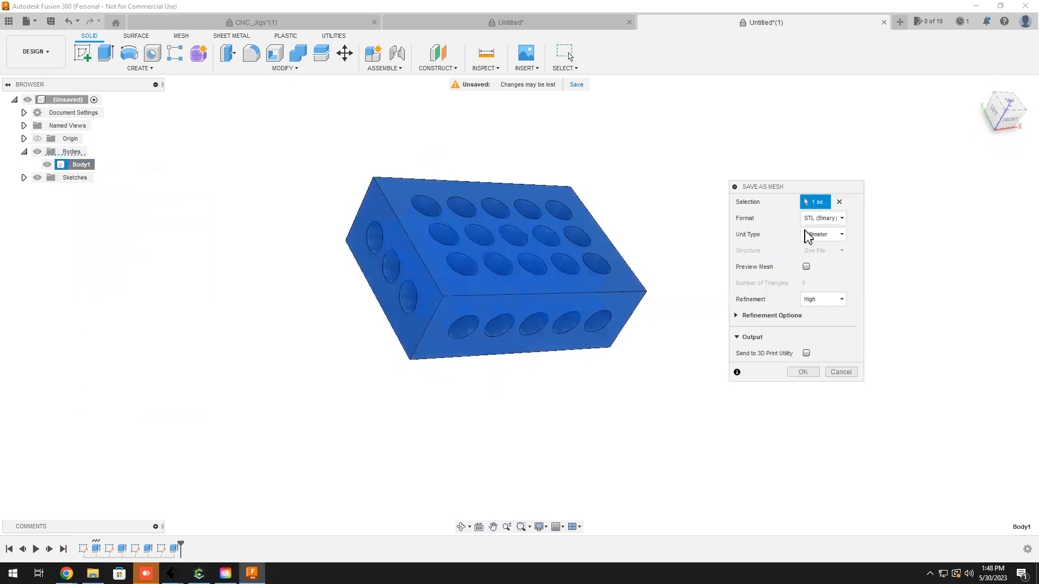
{"action": "left_click", "coordinate": [804, 374]}
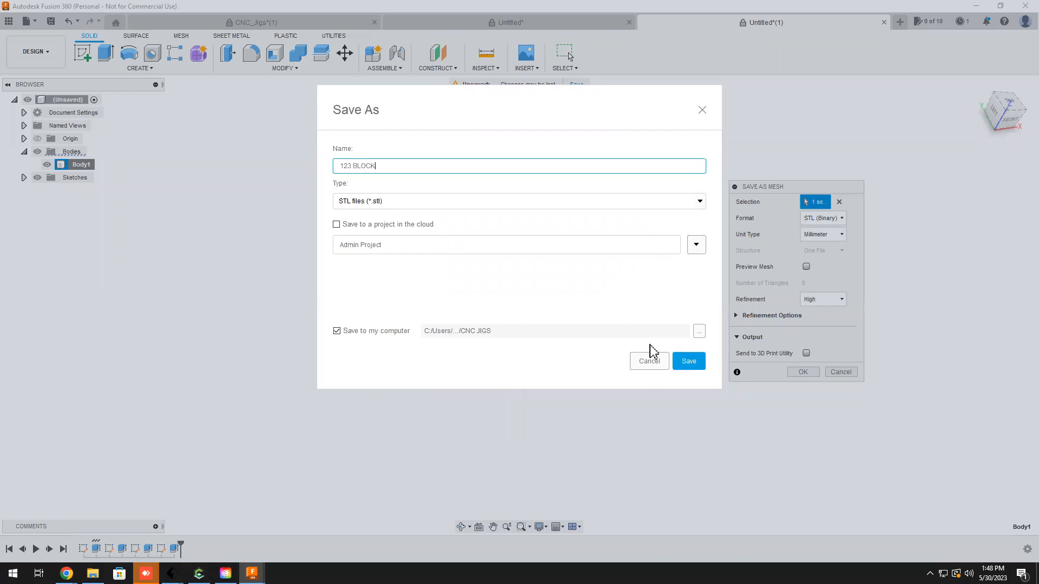
{"action": "left_click", "coordinate": [695, 366]}
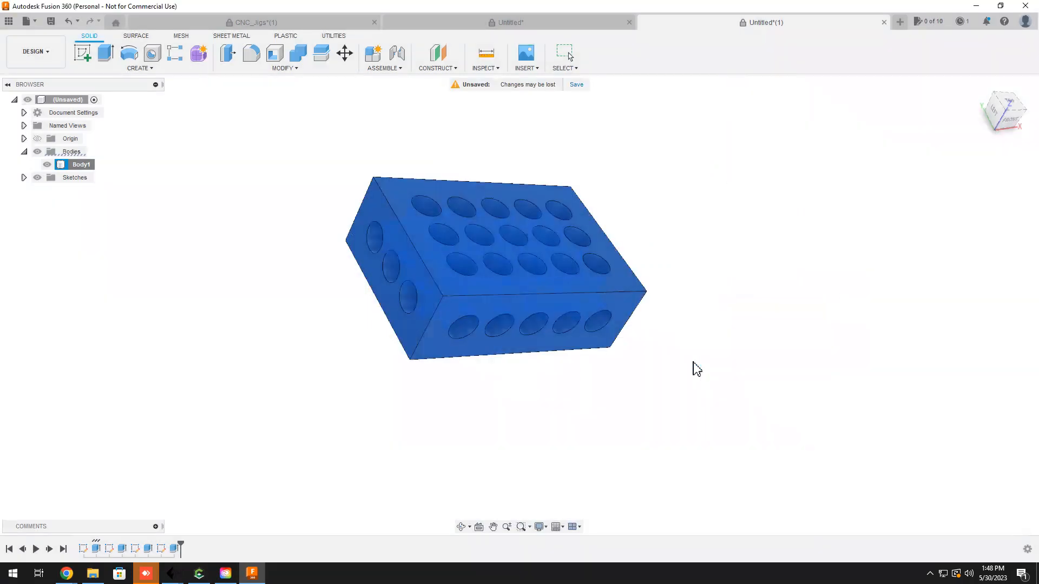